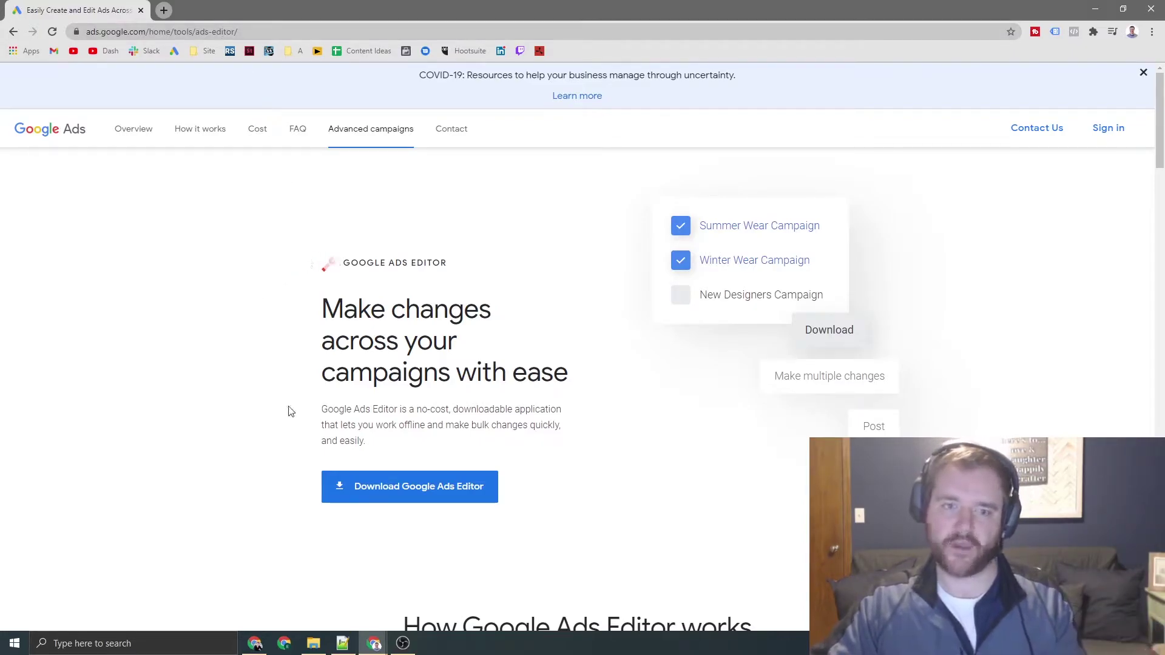
- Download and run the Google Ads Editor installer, handling its quit prompt until installation finishes
left_click(400, 492)
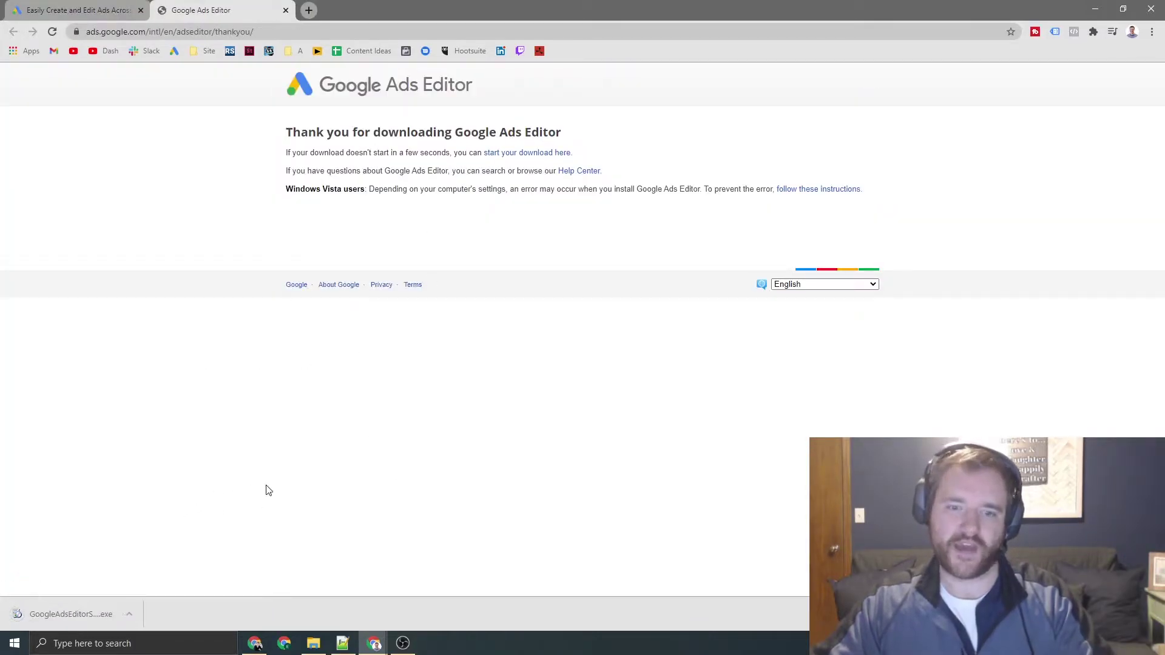
left_click(85, 614)
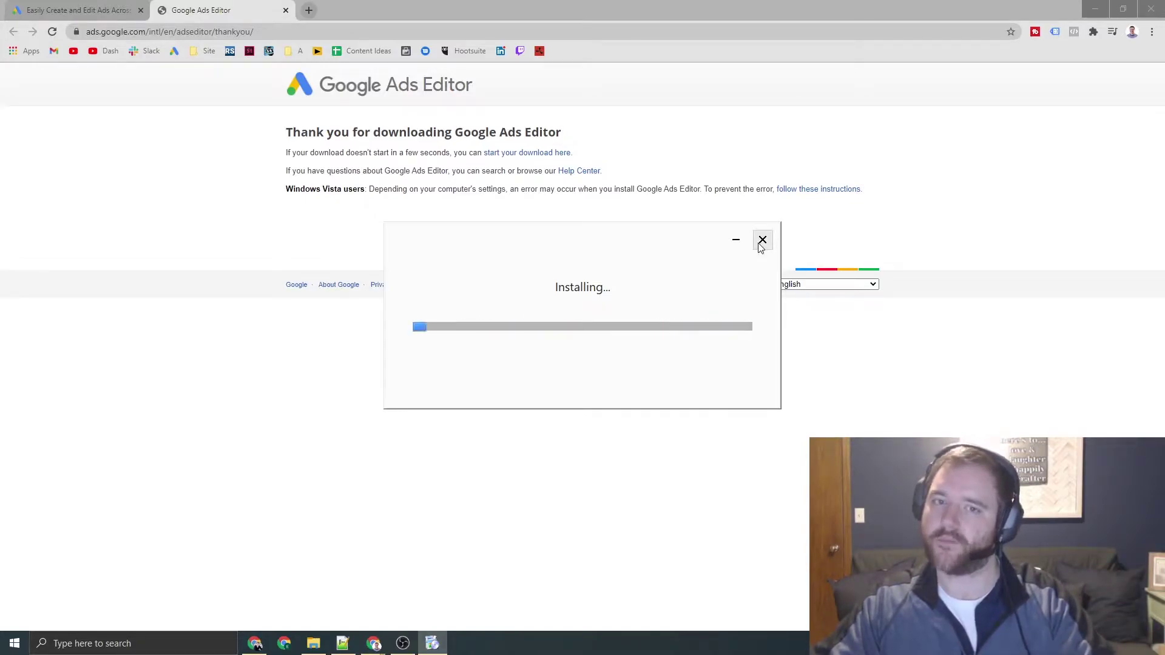
left_click(763, 240)
left_click(652, 338)
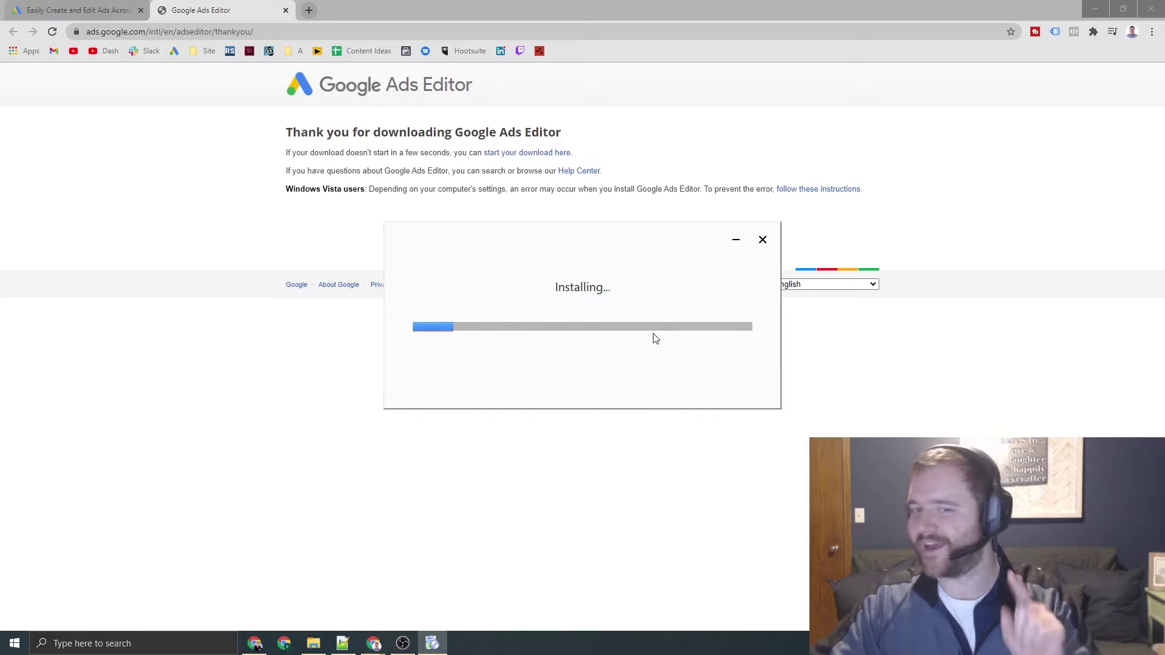
left_click(762, 241)
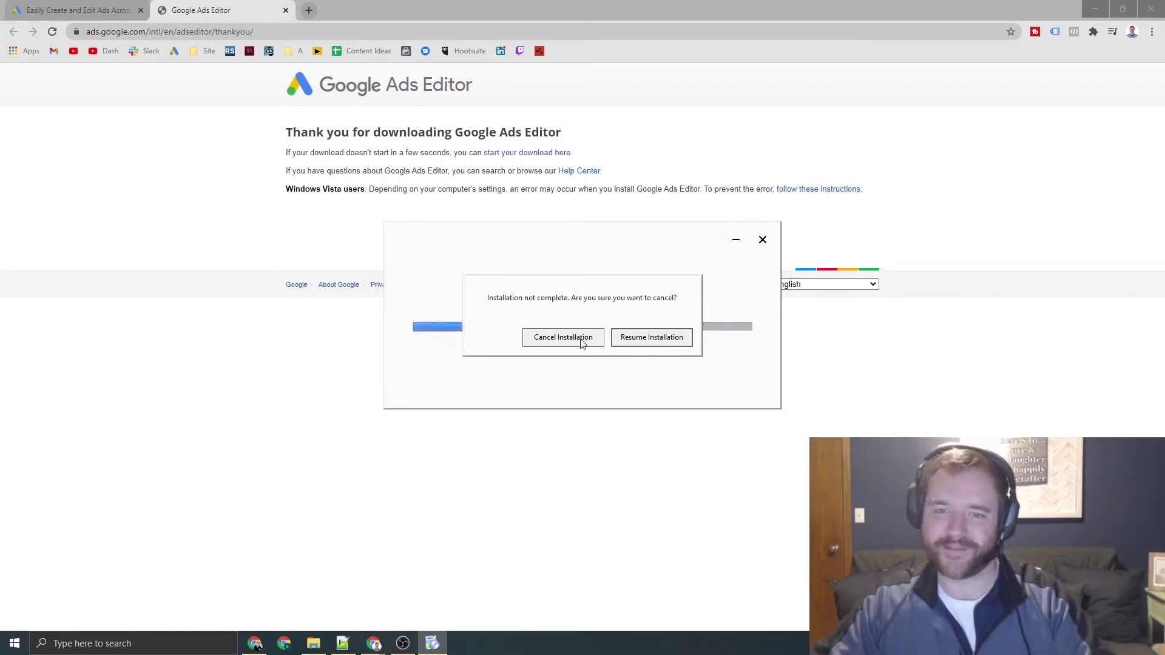
left_click(562, 337)
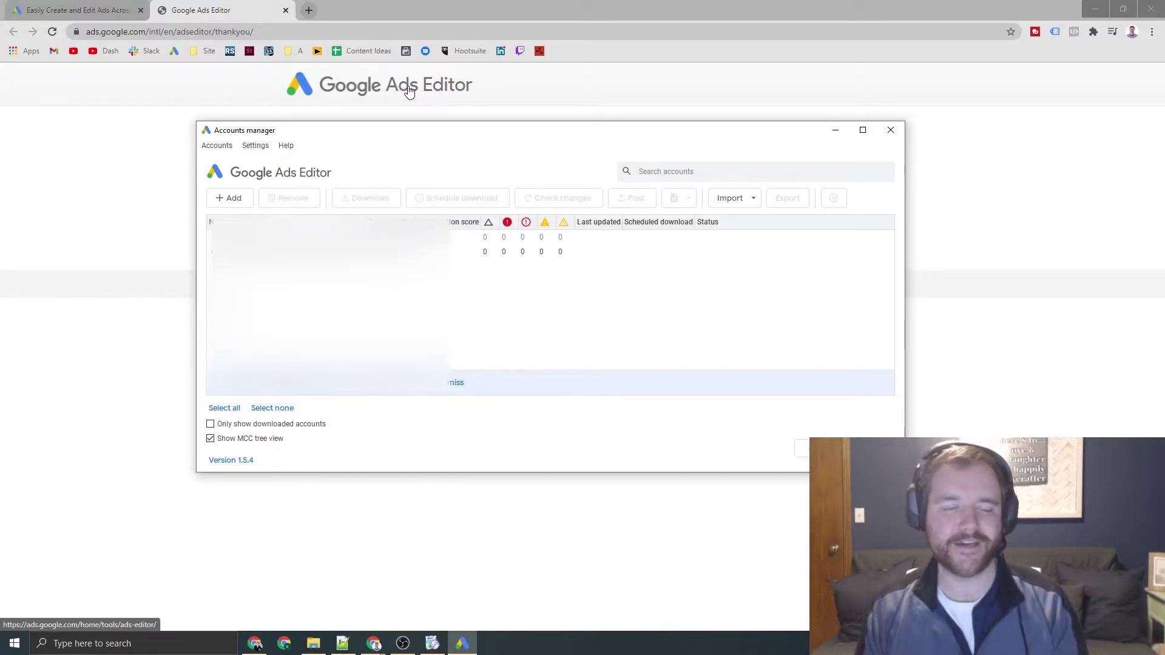
- Add a new Google Ads account and choose to sign in through the web browser
left_click(229, 200)
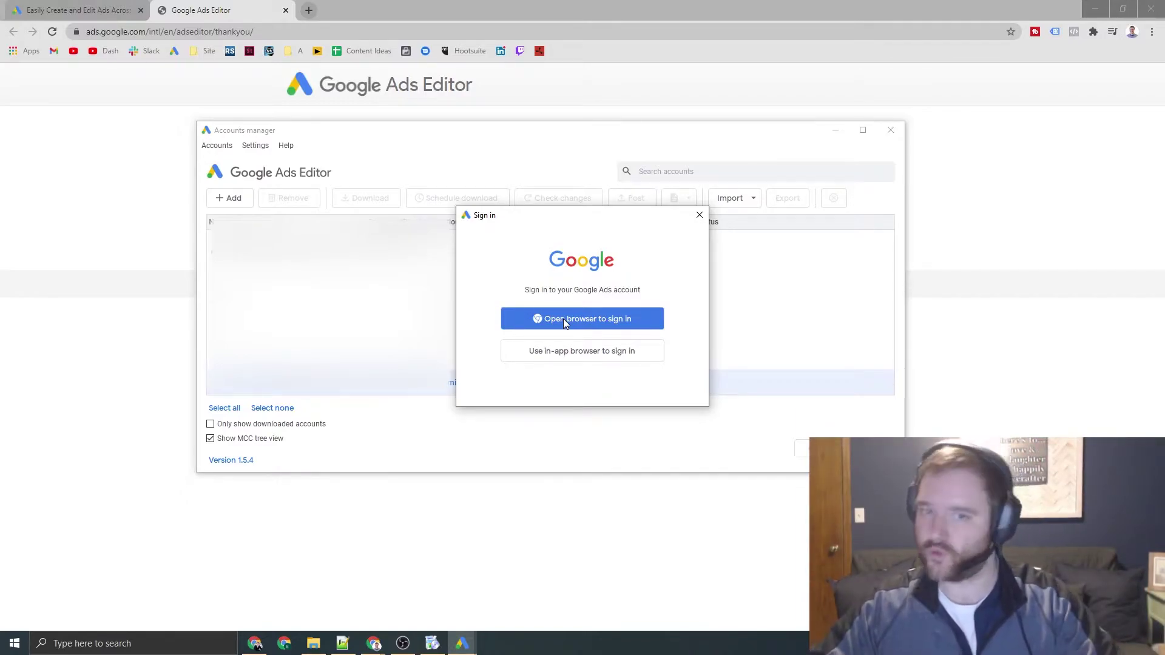
left_click(699, 214)
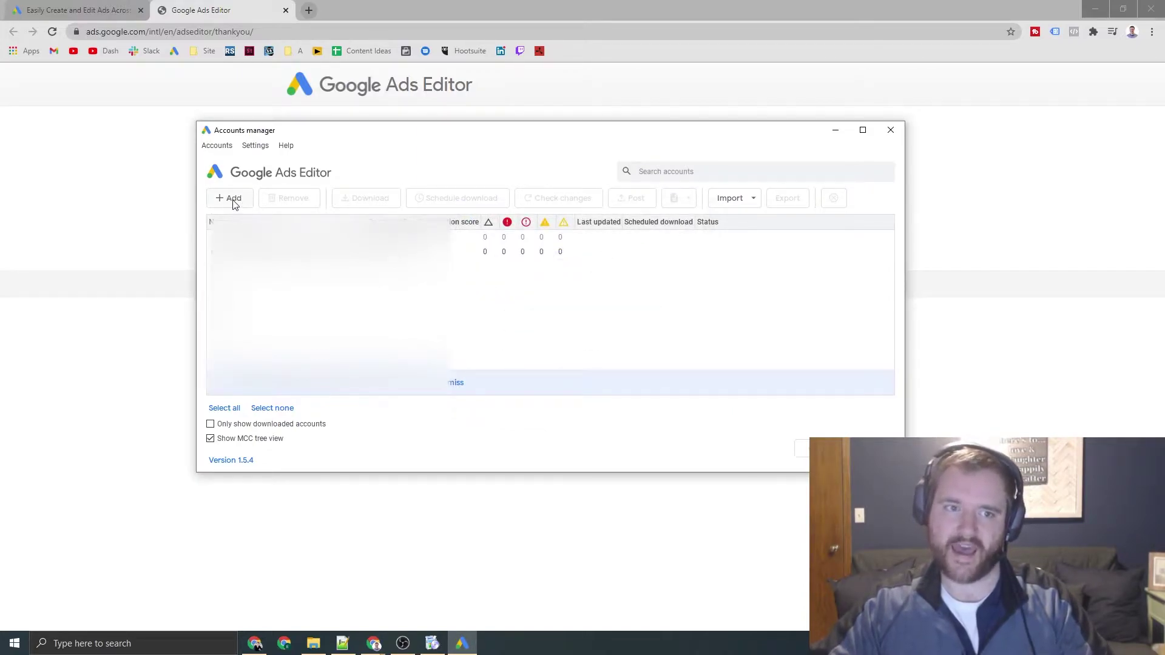
left_click(233, 200)
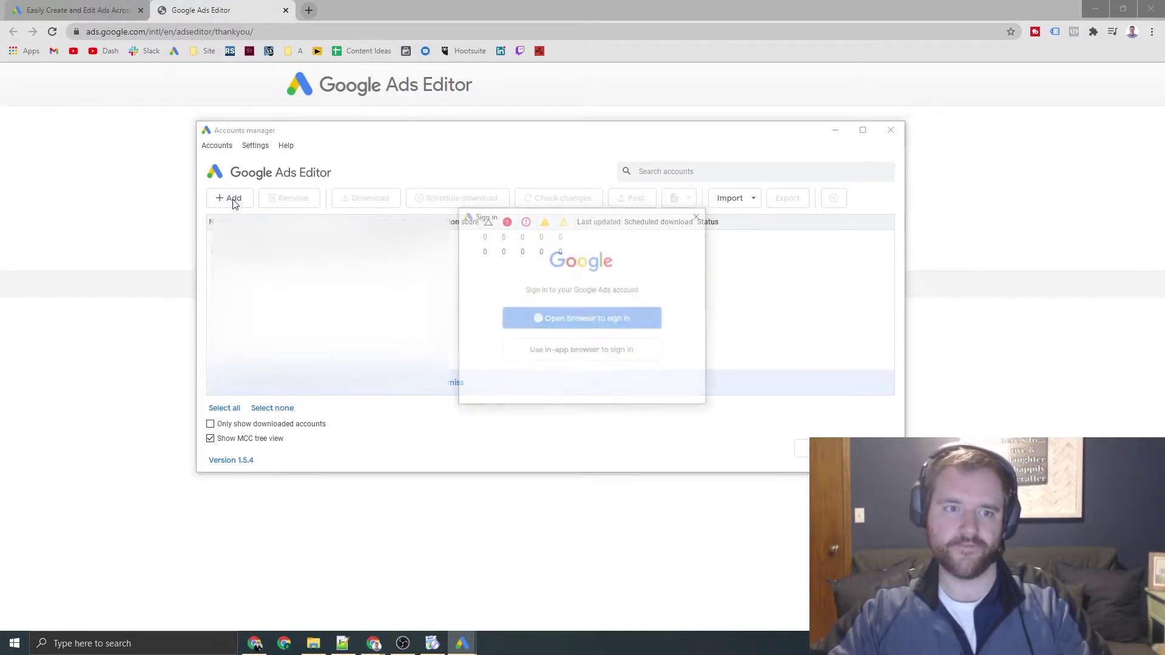
left_click(584, 321)
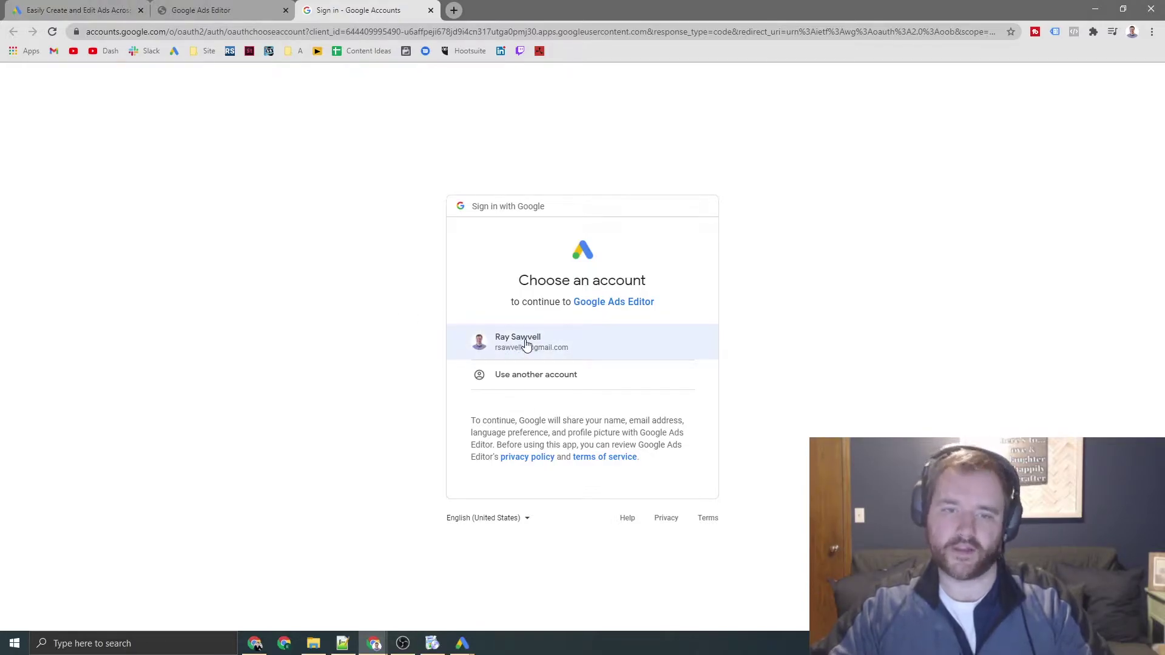
- Choose the Google account, allow Google Ads Editor access, and copy the authentication code
left_click(526, 345)
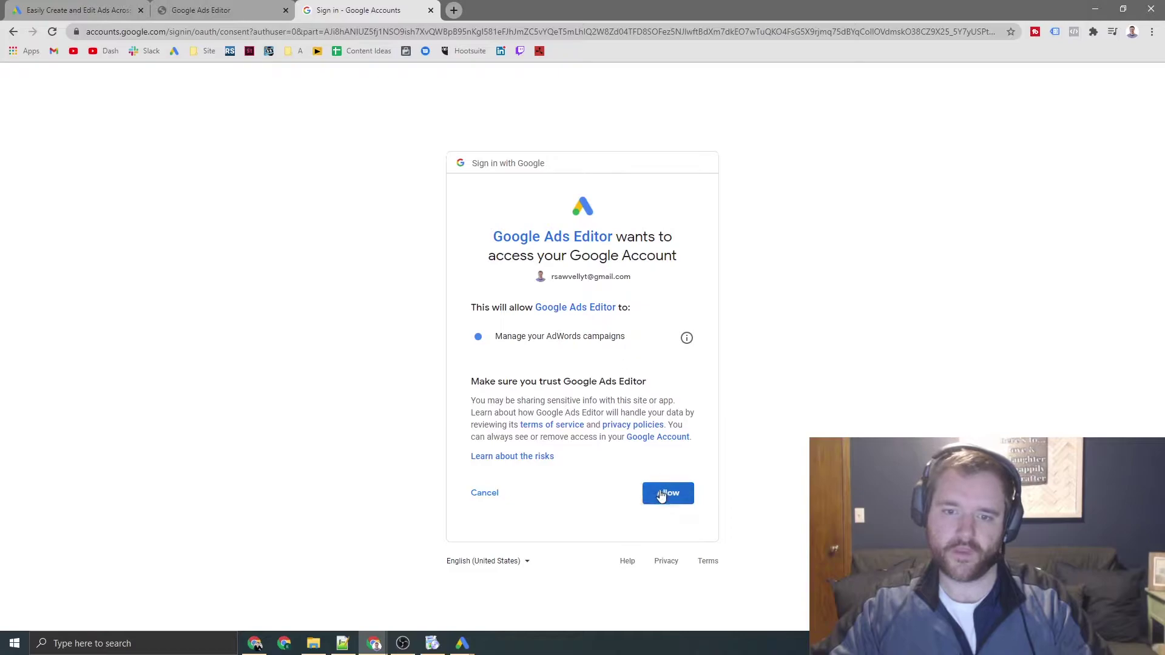
left_click(662, 496)
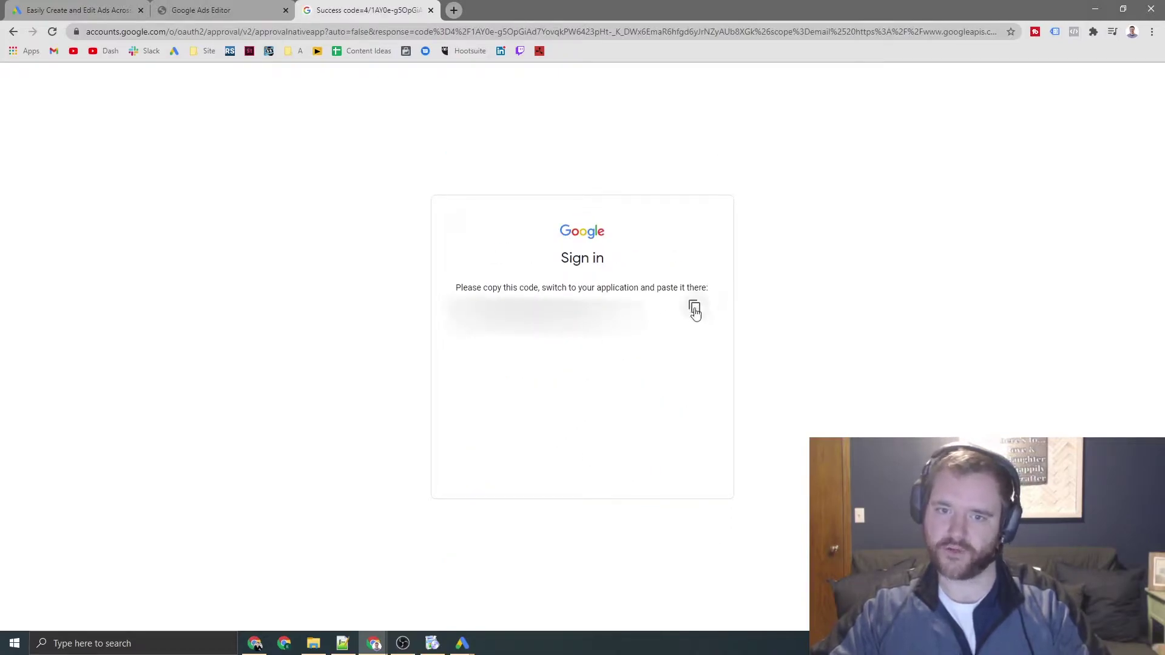
left_click(695, 308)
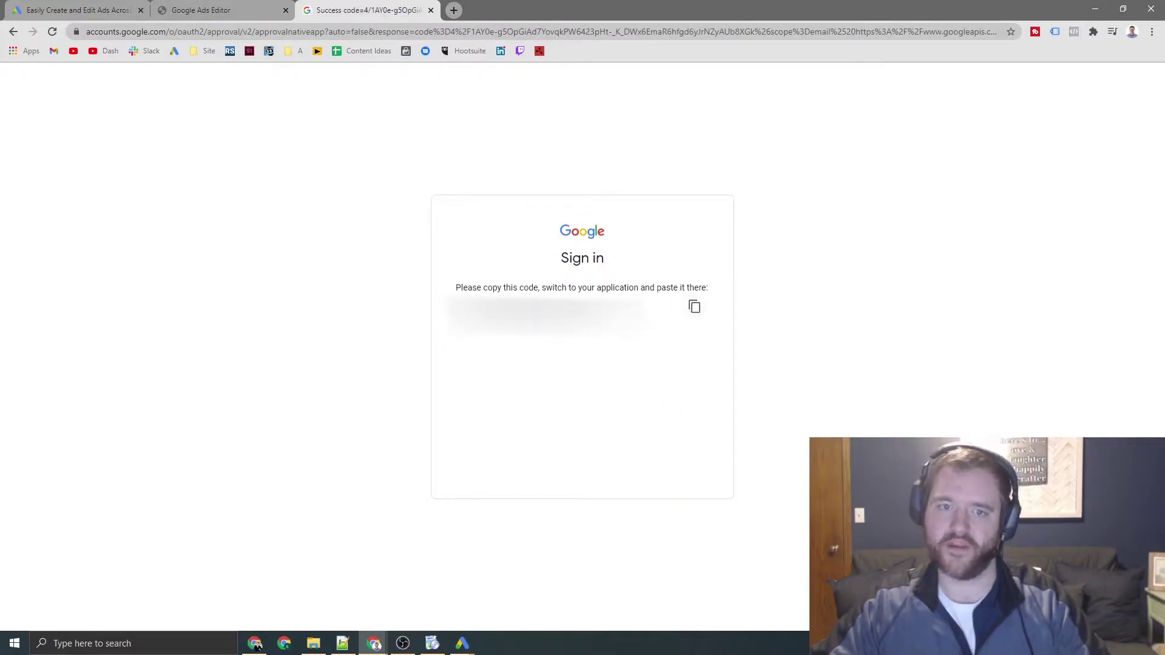
left_click(695, 308)
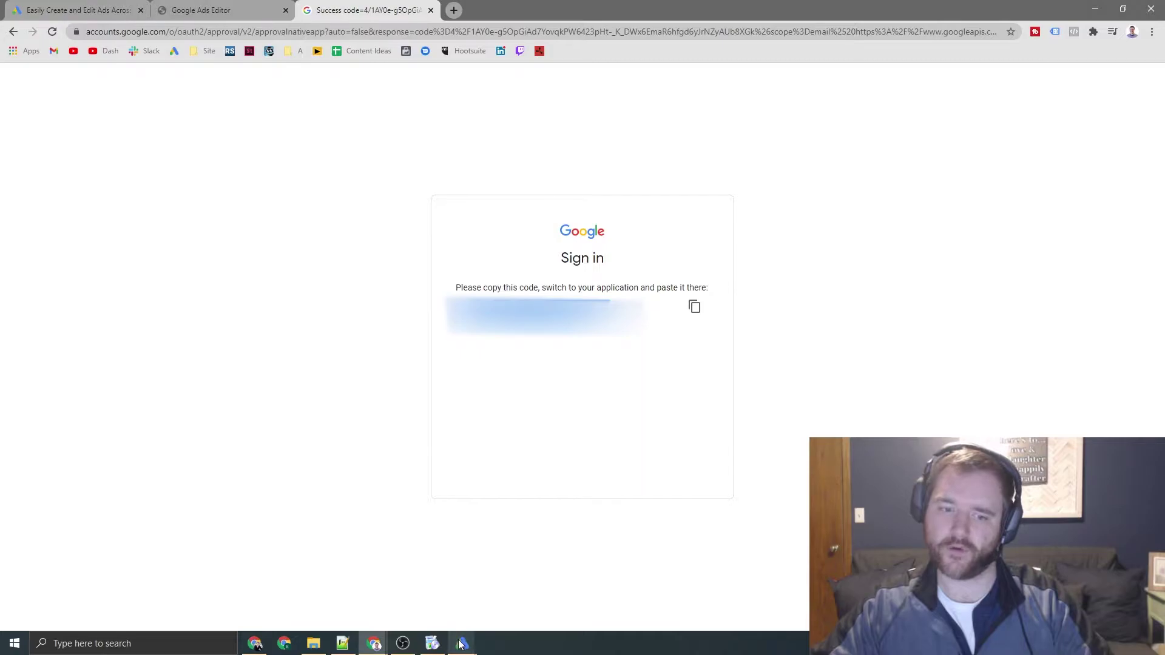
- Paste the authentication code into Google Ads Editor's Paste code prompt and confirm it
mouse_move(461, 645)
left_click(534, 598)
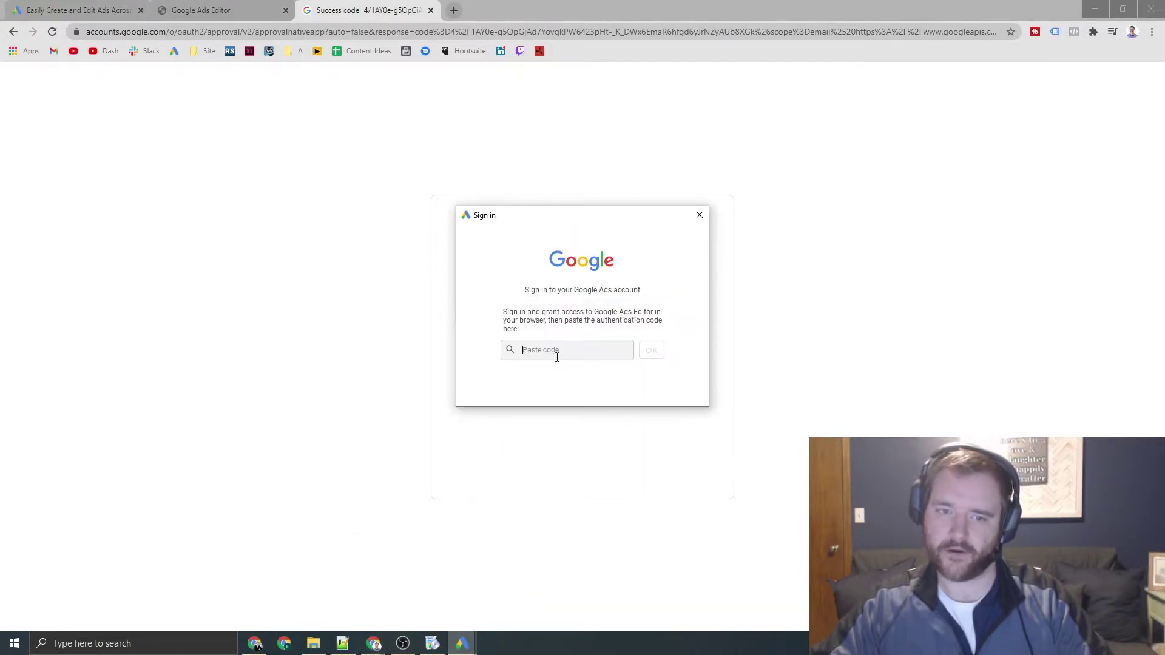
key("ctrl+v")
key("Return")
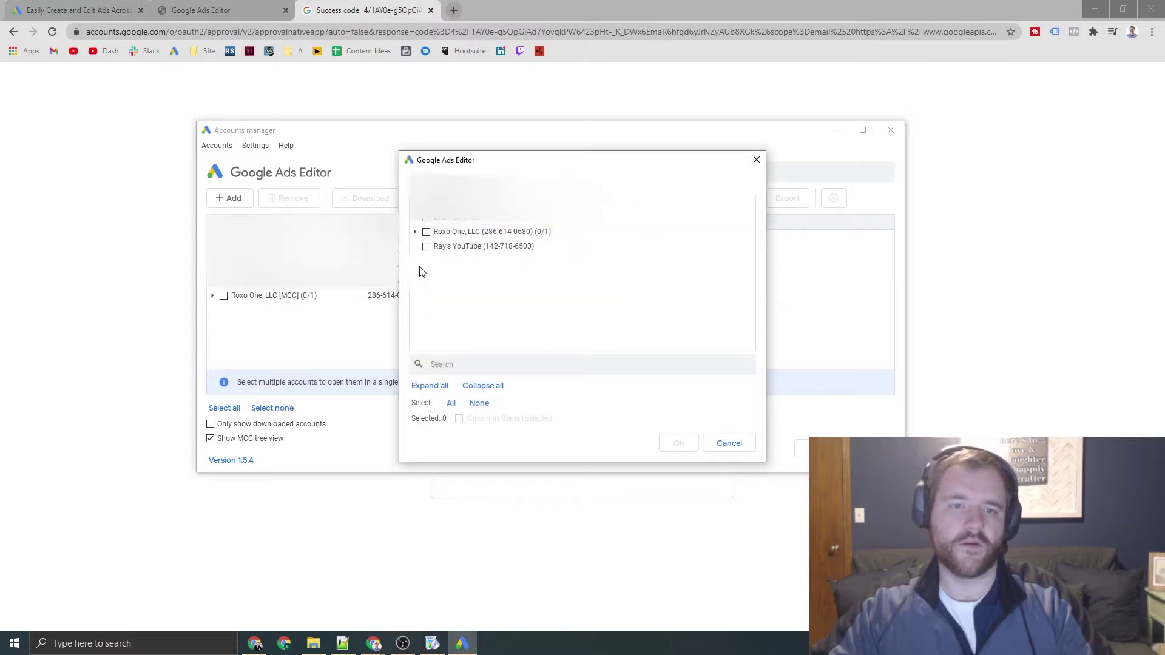
- Expand Roxo One, LLC, tick both YouTube ads accounts, and confirm with OK
left_click(415, 231)
left_click(415, 231)
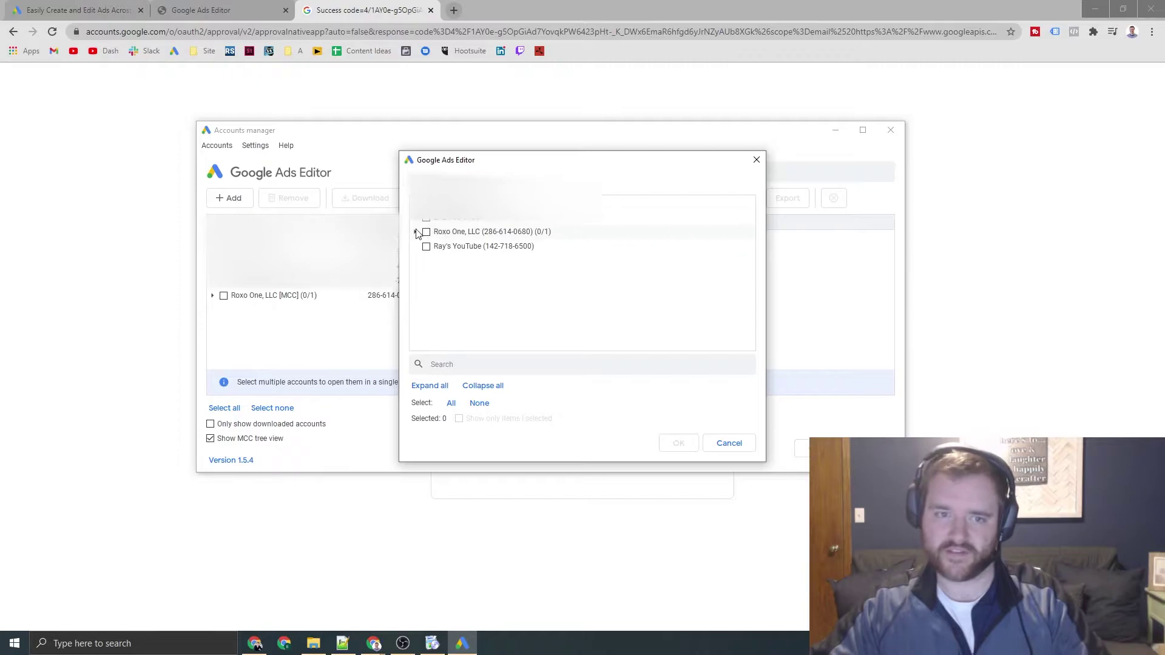
left_click(416, 232)
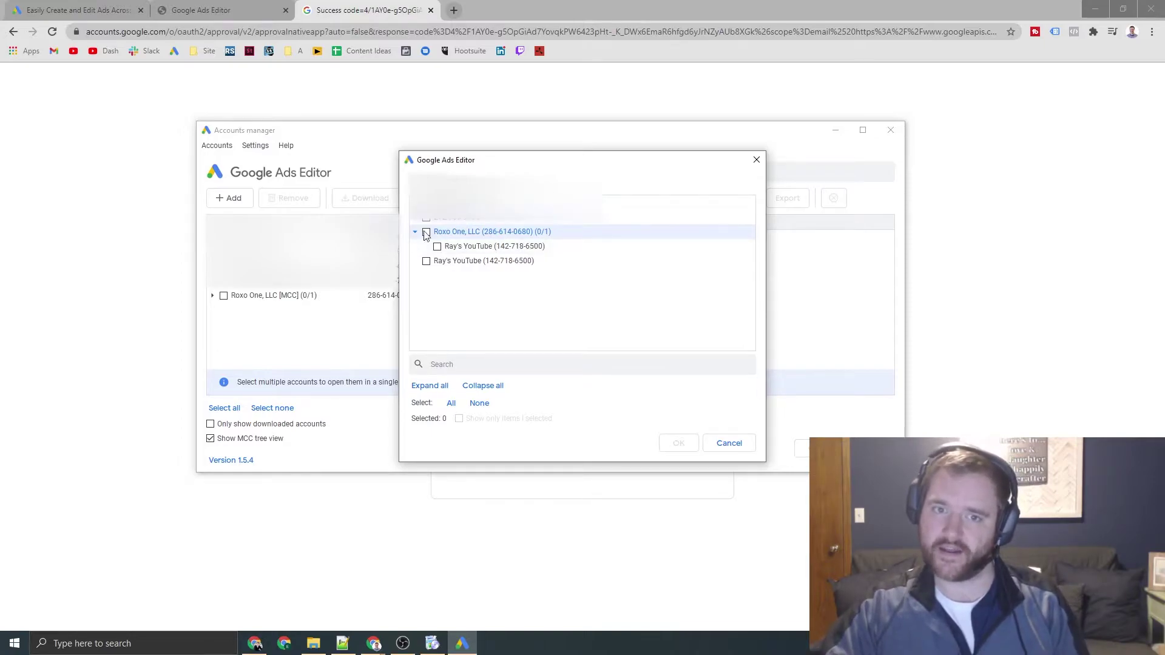
left_click(428, 233)
left_click(426, 261)
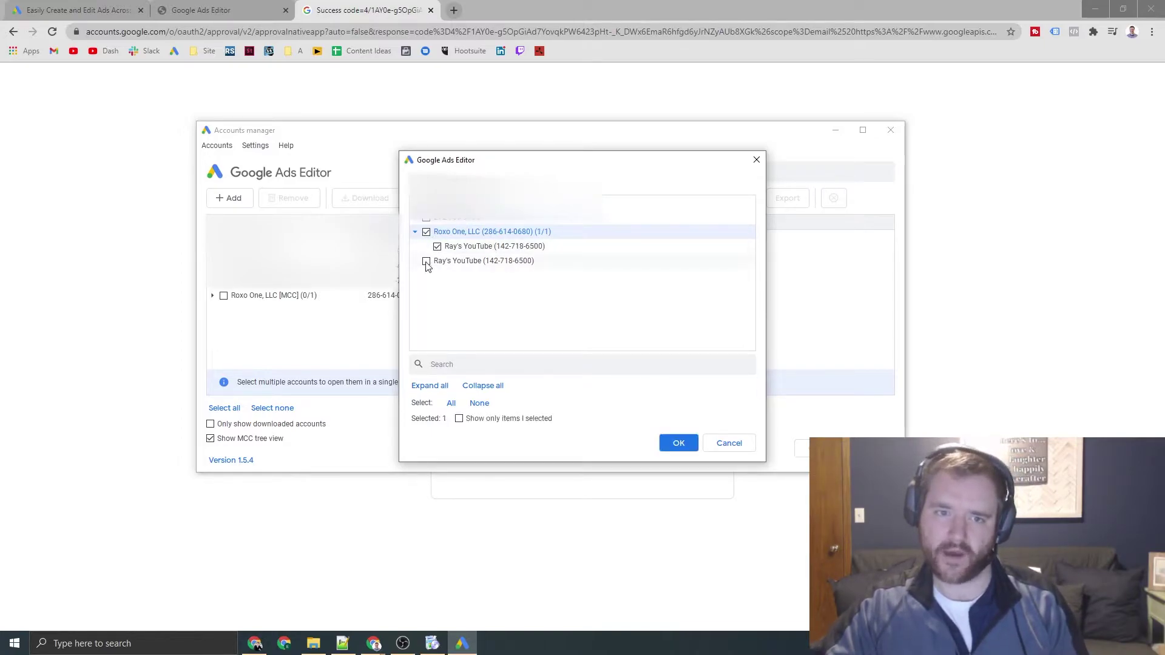
left_click(677, 443)
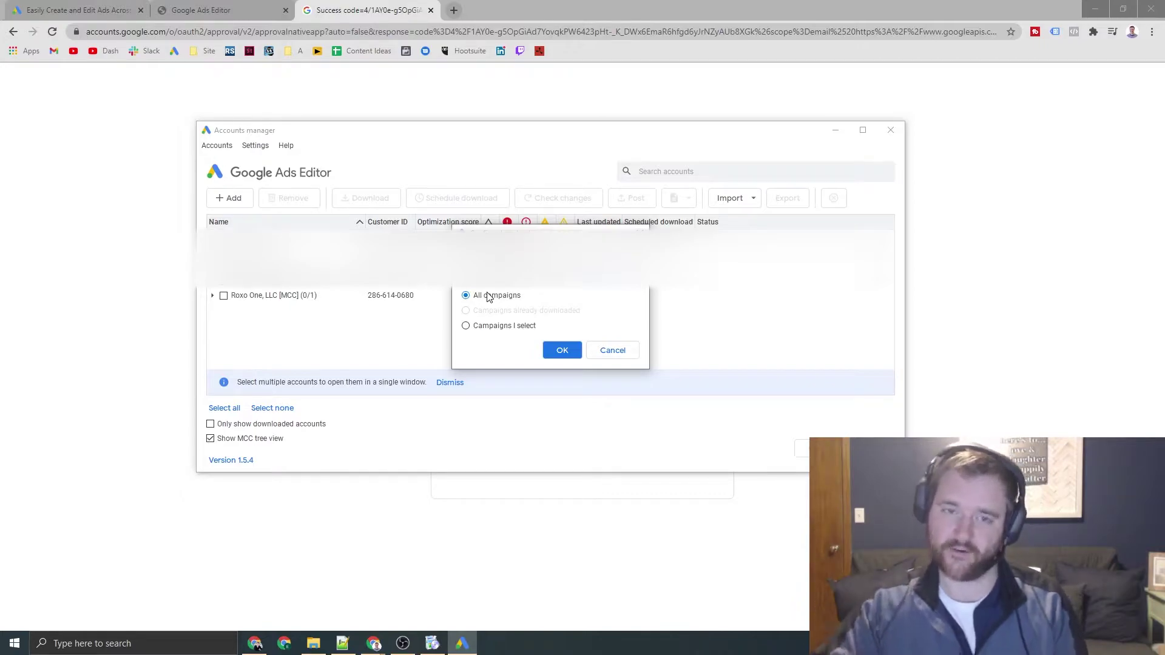
- Try picking individual campaigns, then download All campaigns of the YouTube account
left_click(485, 328)
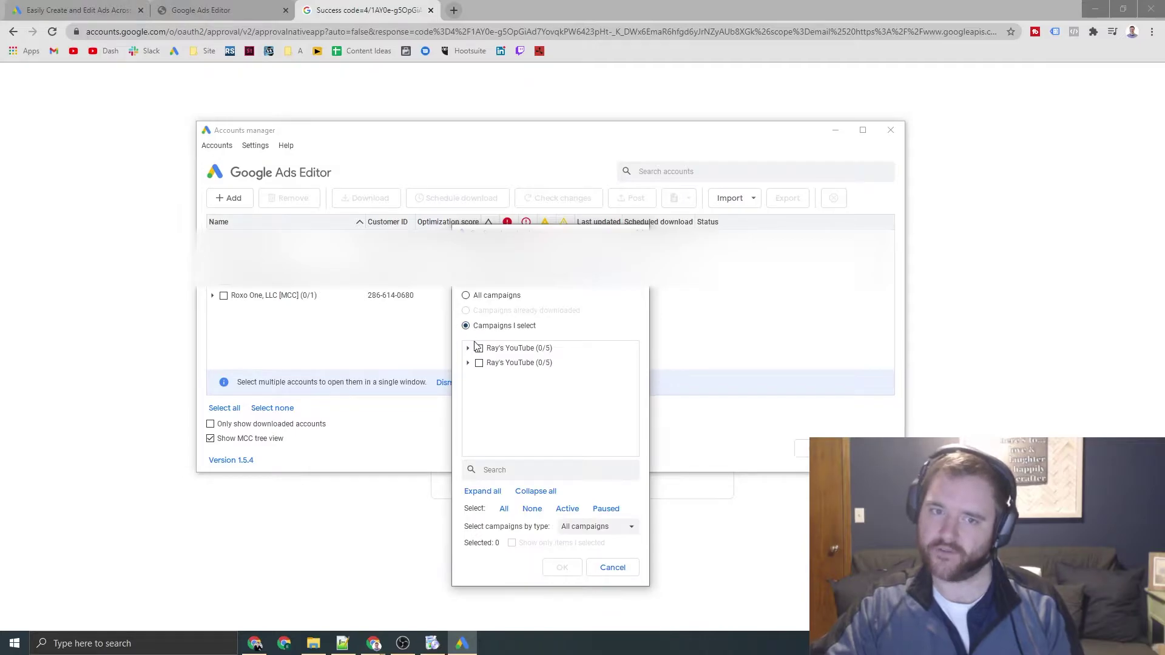
left_click(468, 348)
left_click(490, 363)
left_click(490, 377)
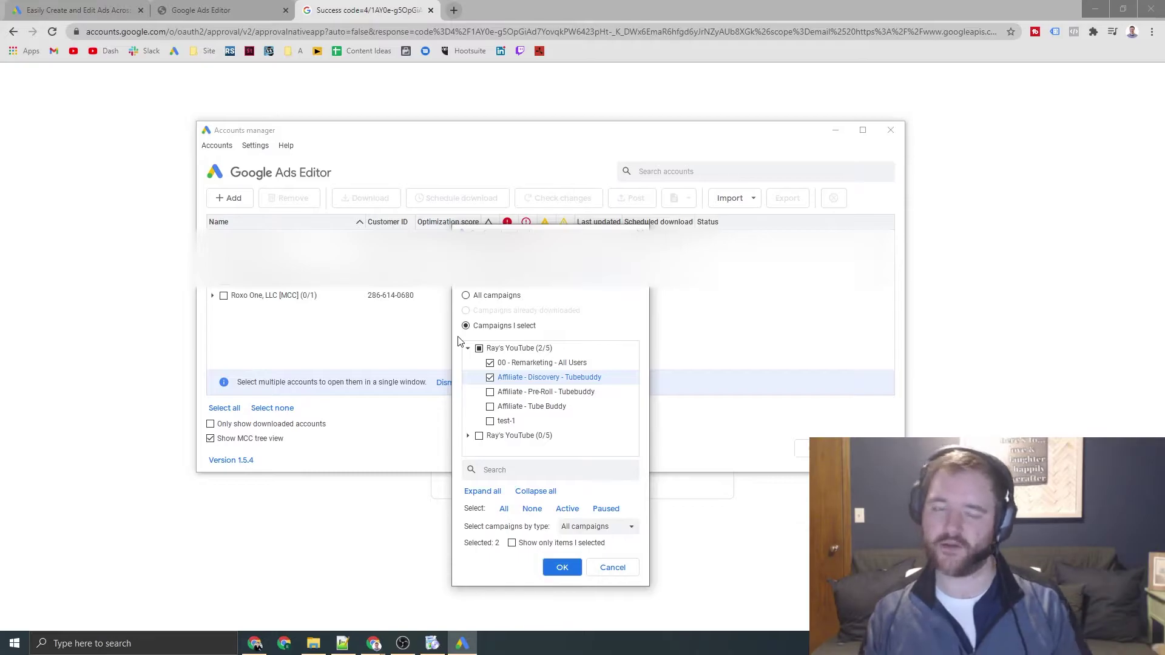
left_click(489, 298)
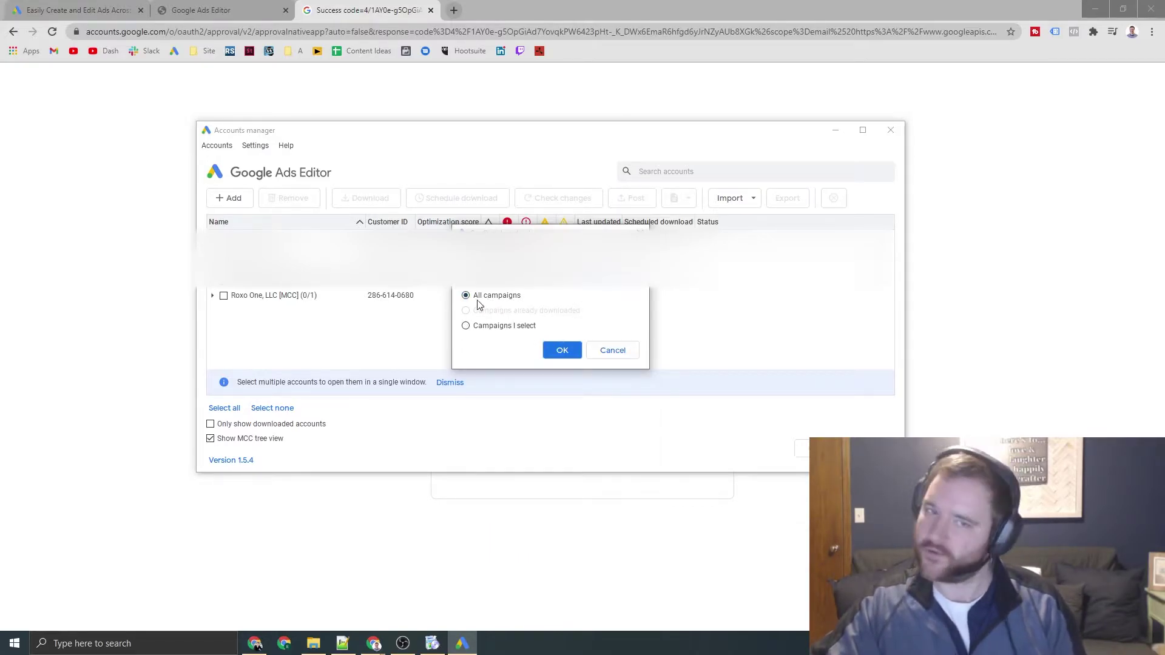
left_click(562, 351)
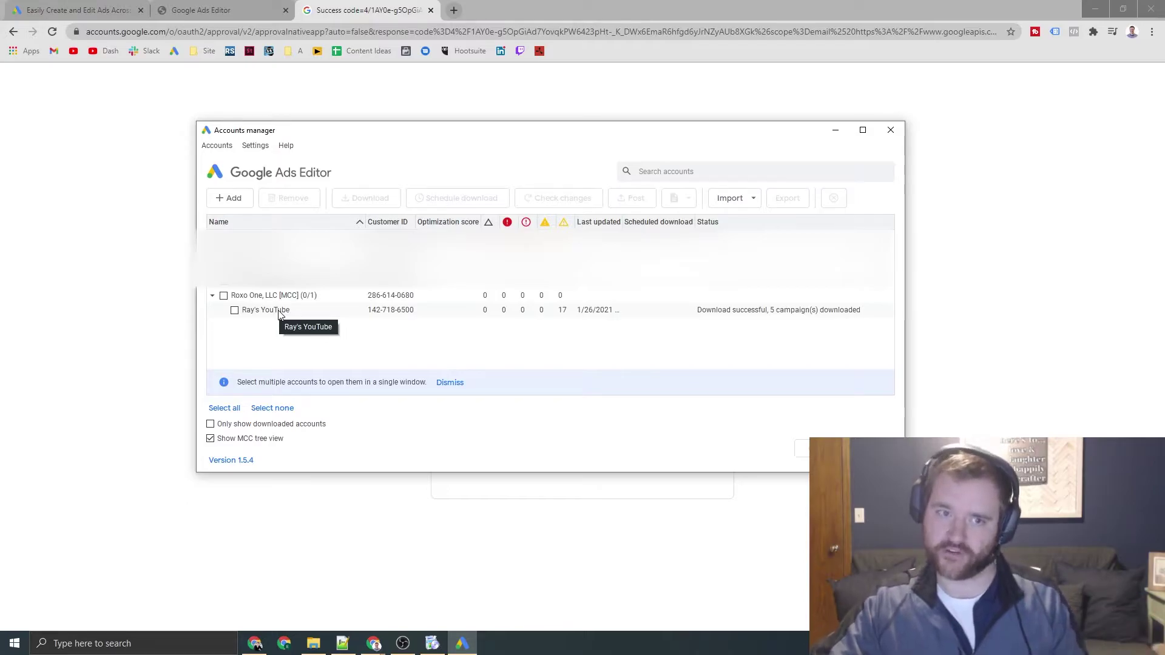
- Open the downloaded YouTube client account in the editor and maximize its window
left_click(265, 311)
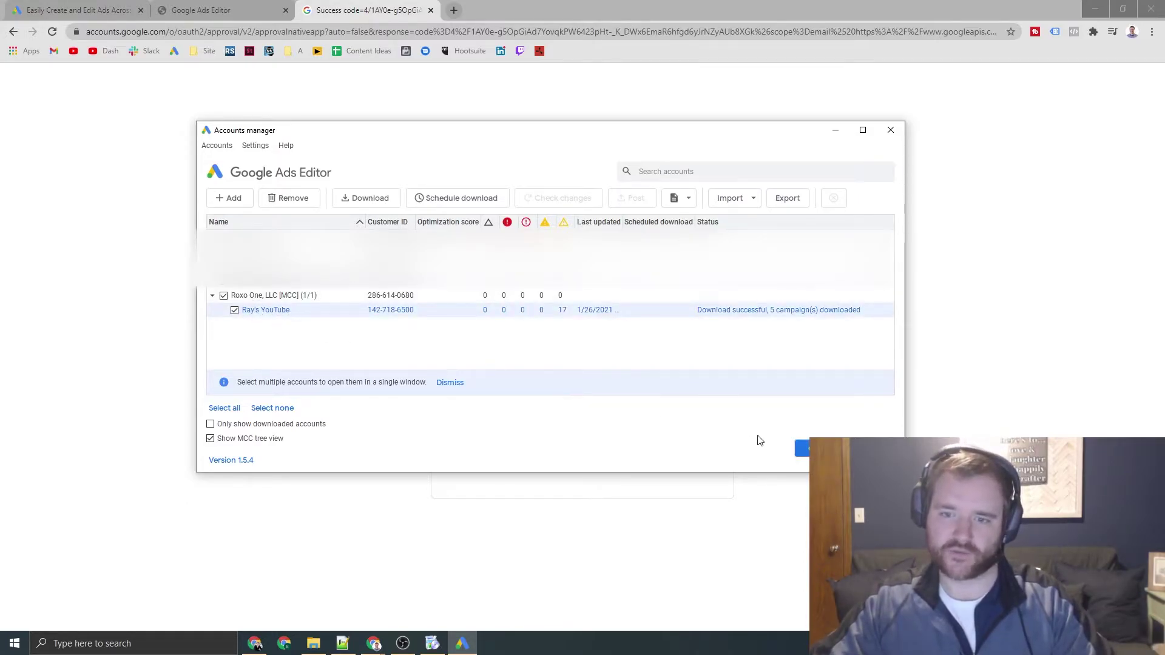
left_click(800, 449)
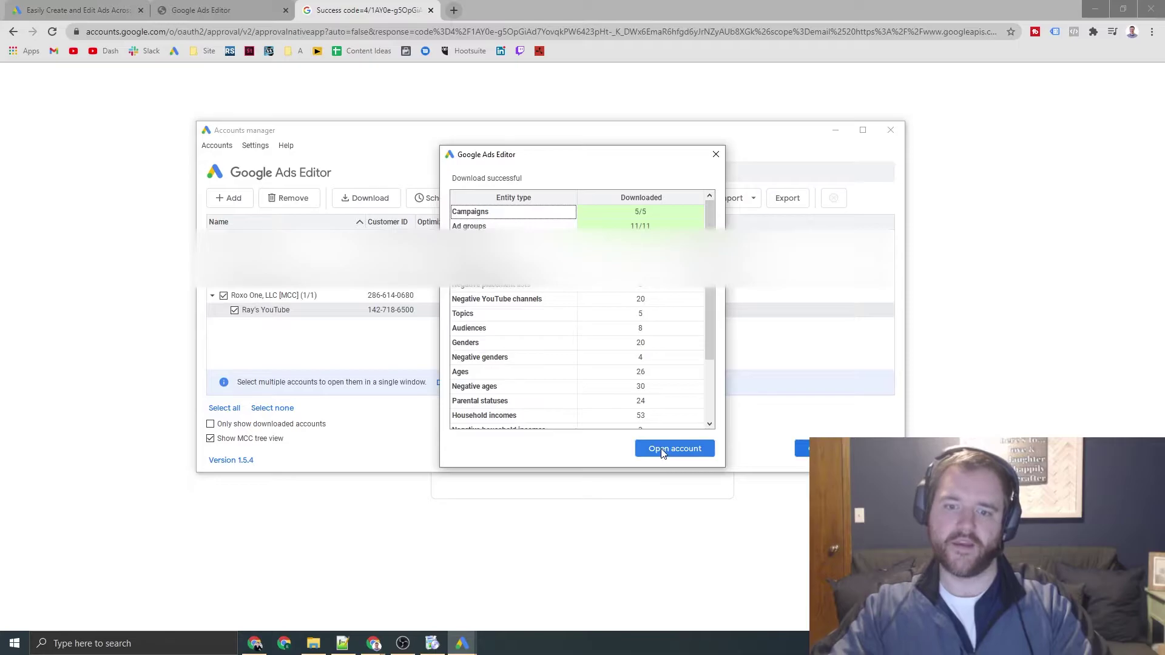
left_click(663, 451)
left_click(997, 32)
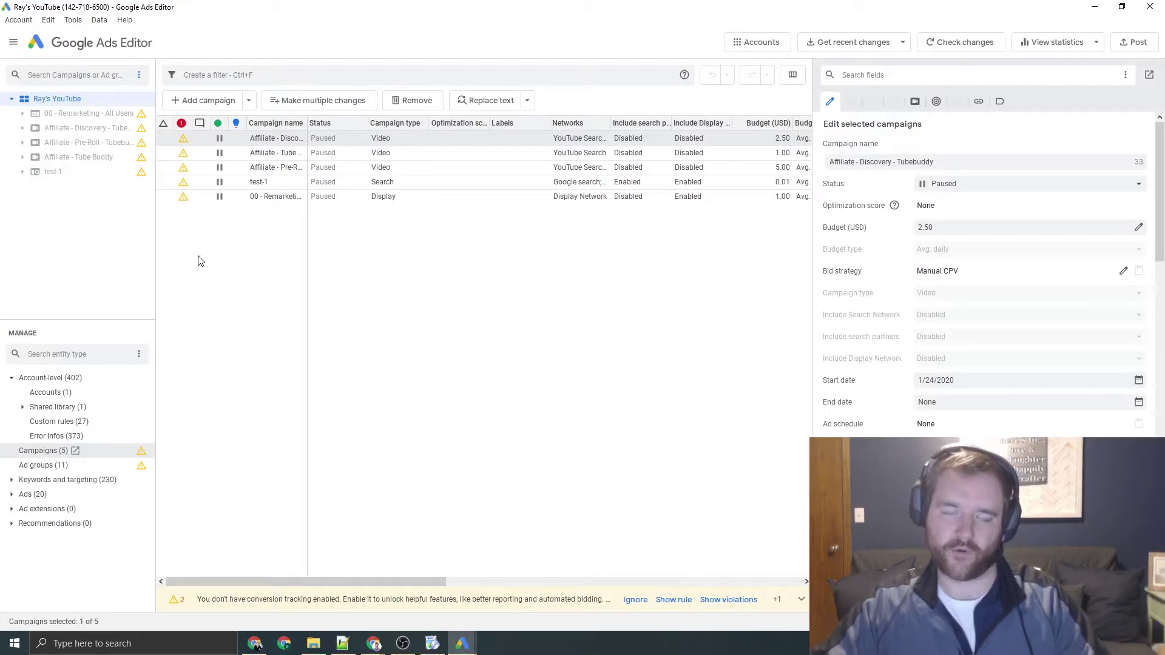
left_click(256, 261)
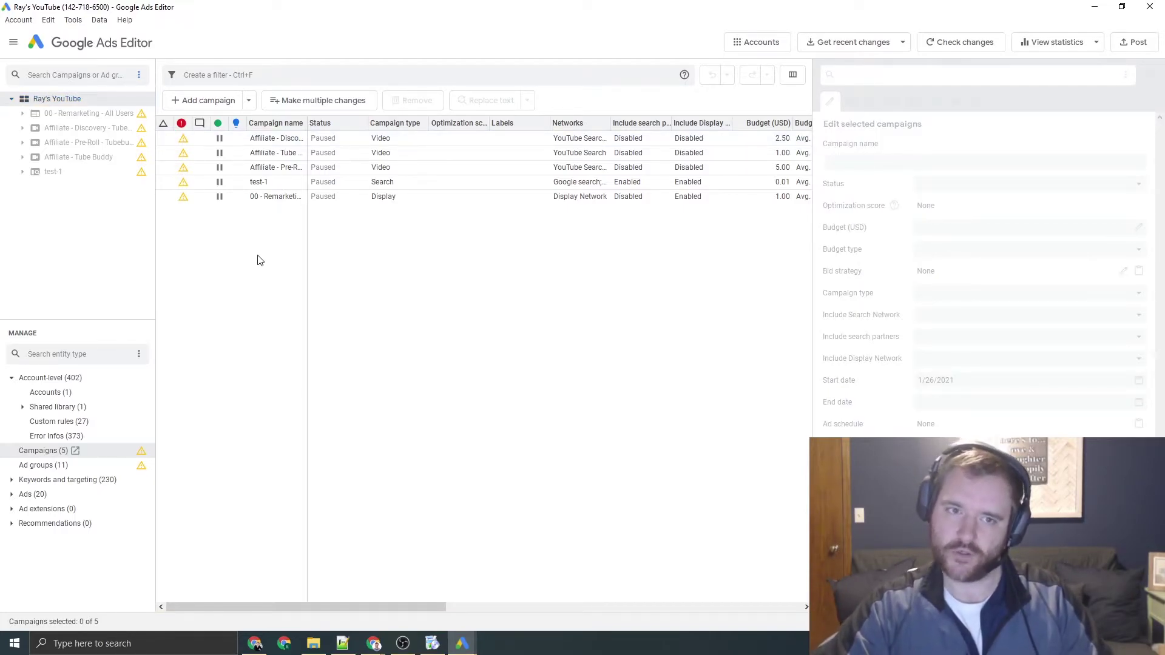
key("ctrl+question")
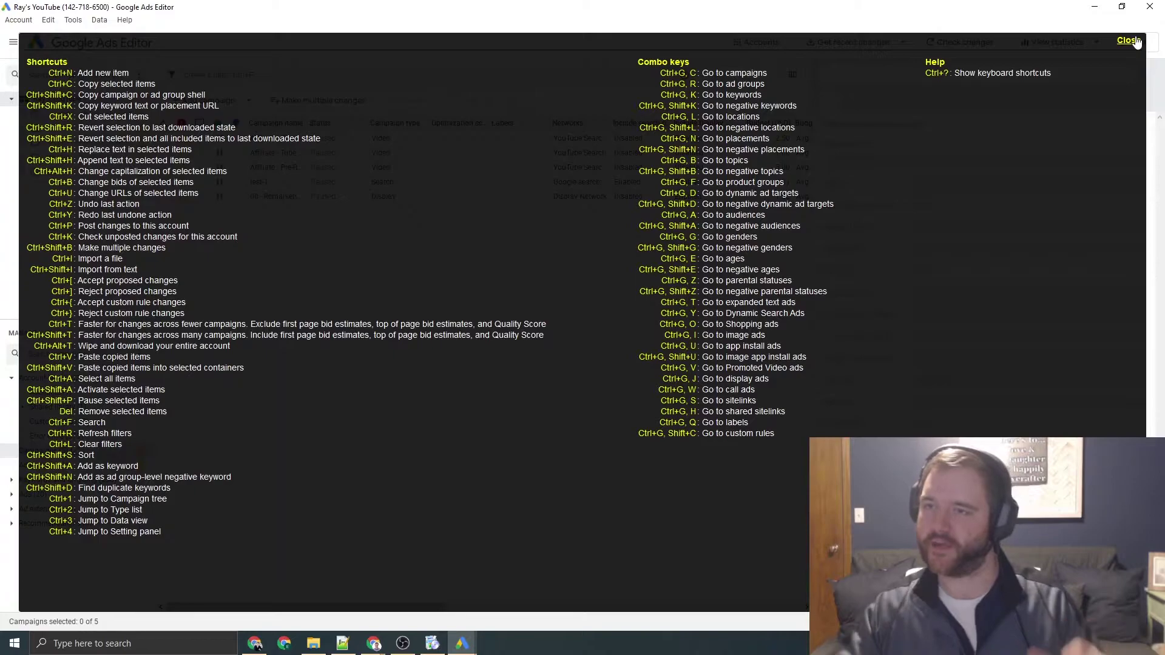
left_click(1132, 41)
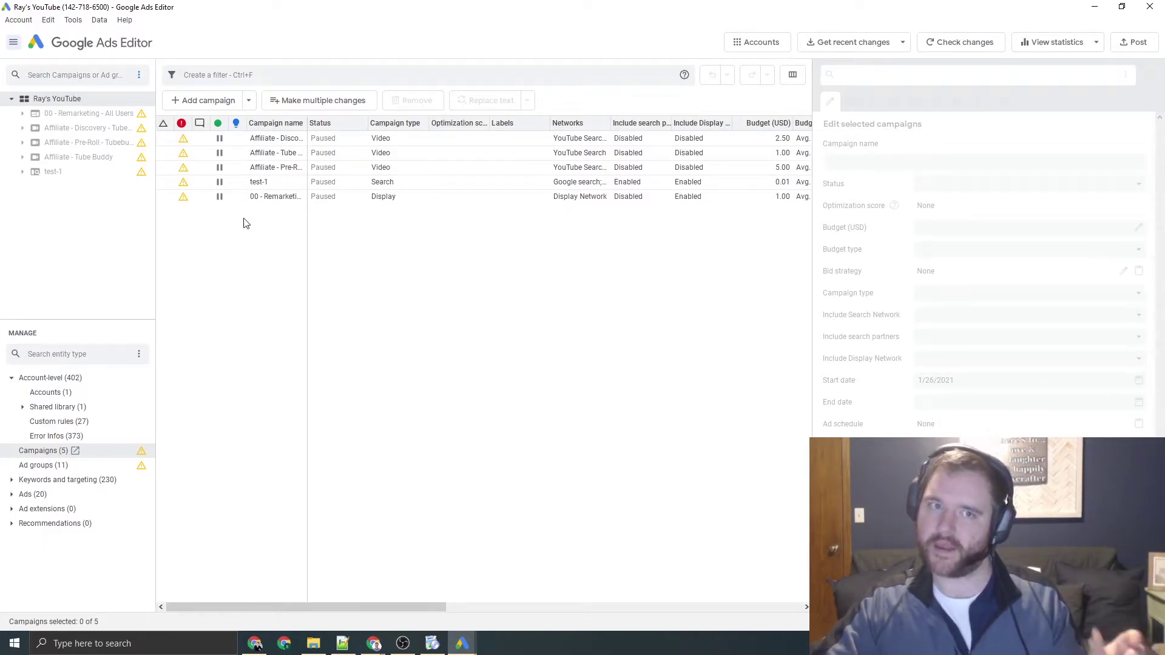
- Drag the Campaign name column's right border outward until full campaign names show
left_click(292, 138)
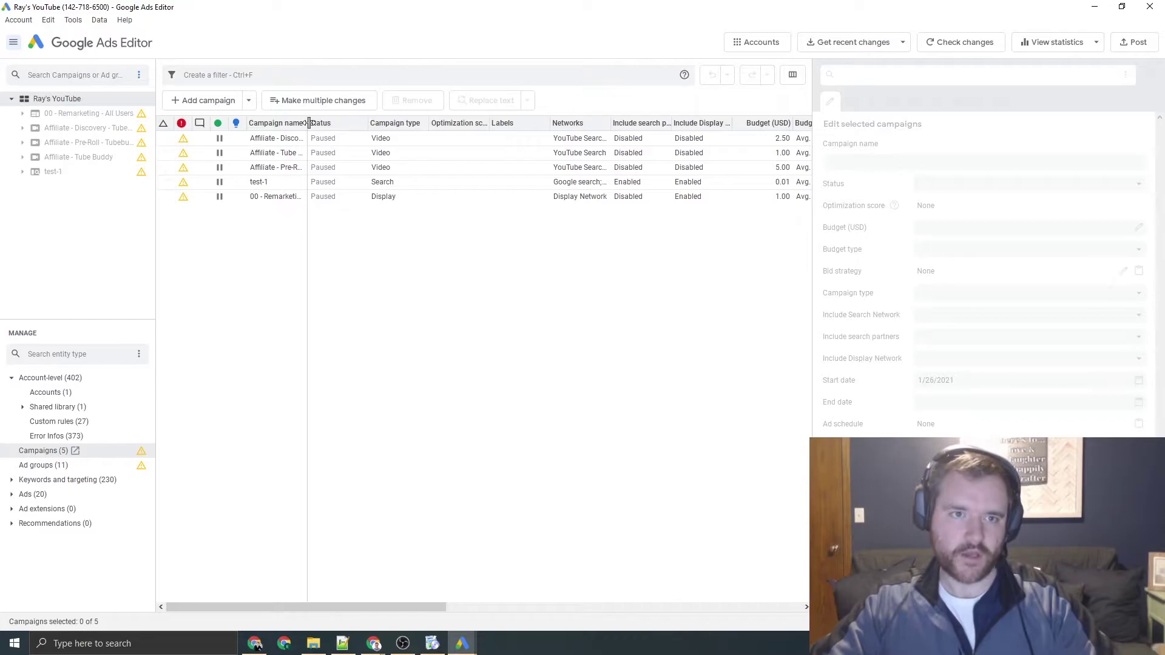
left_click_drag(307, 123, 402, 122)
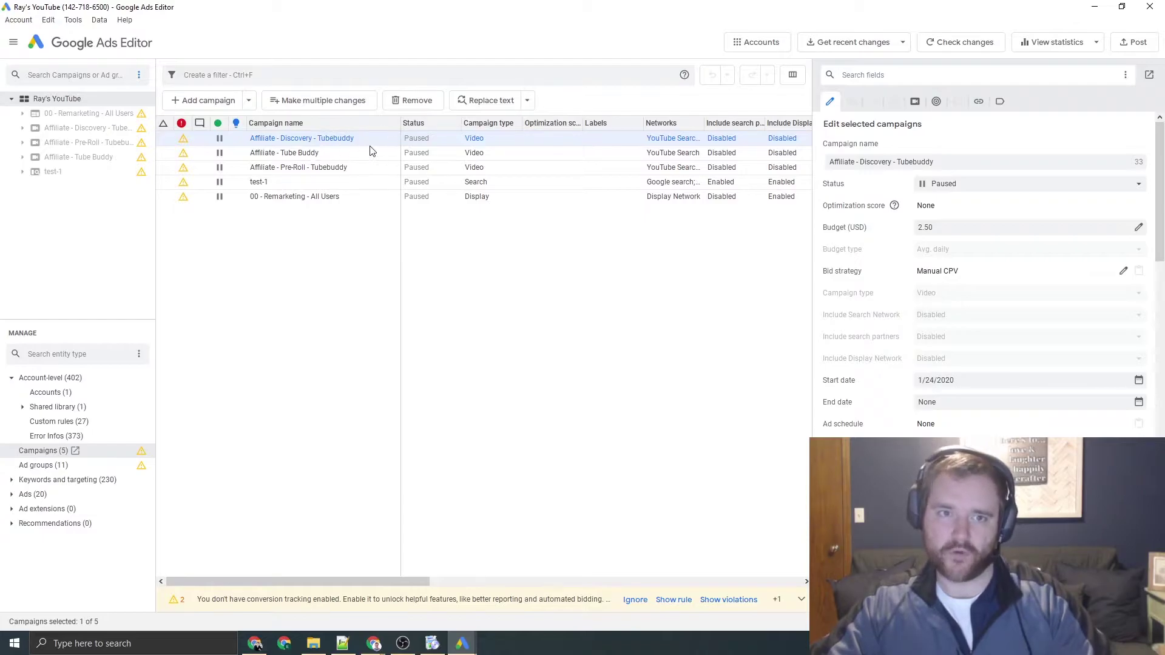
left_click_drag(374, 123, 417, 125)
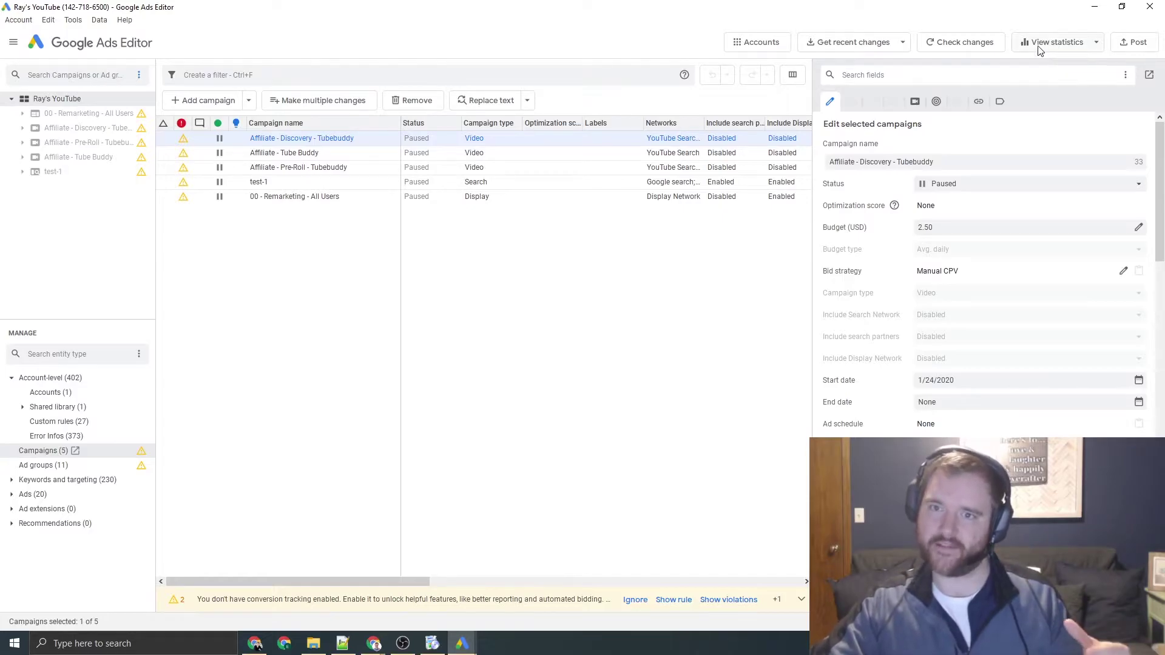
- In Get statistics, include the whole account with Performance, Viewability and Conversions statistics
left_click(1093, 43)
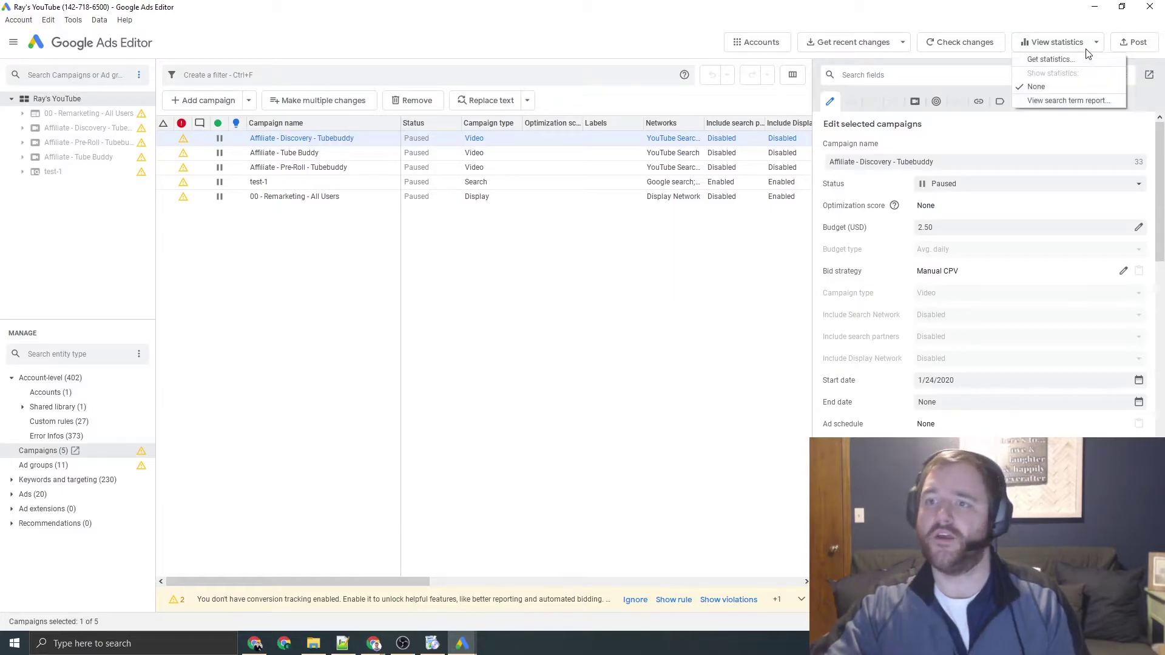
left_click(1051, 60)
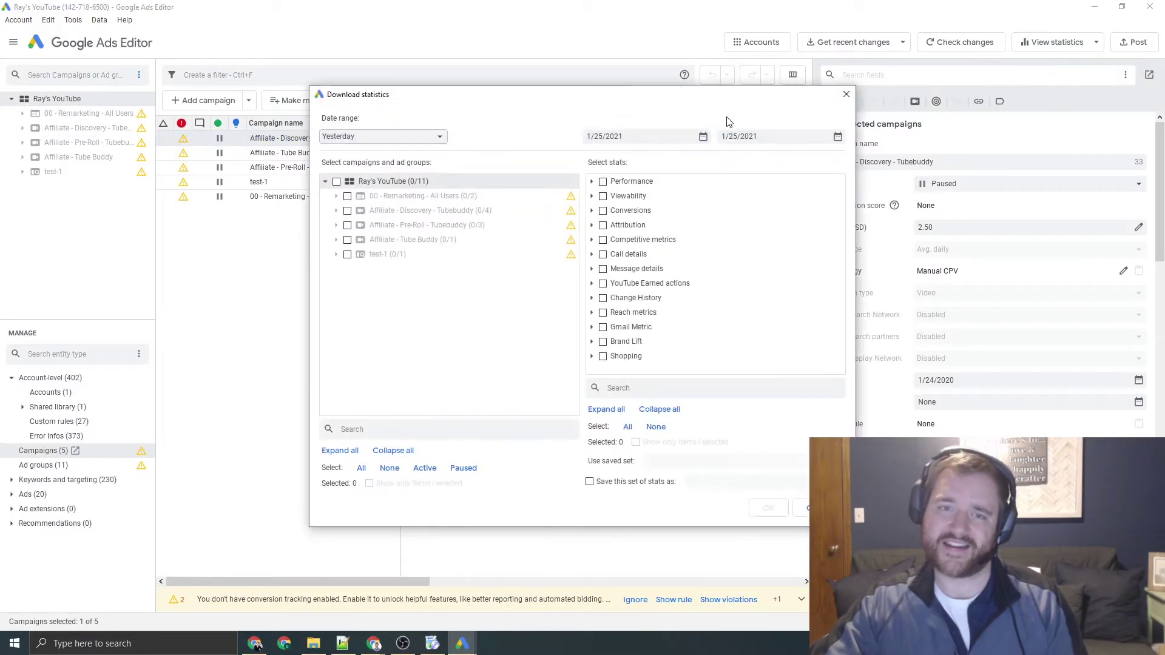
left_click(337, 182)
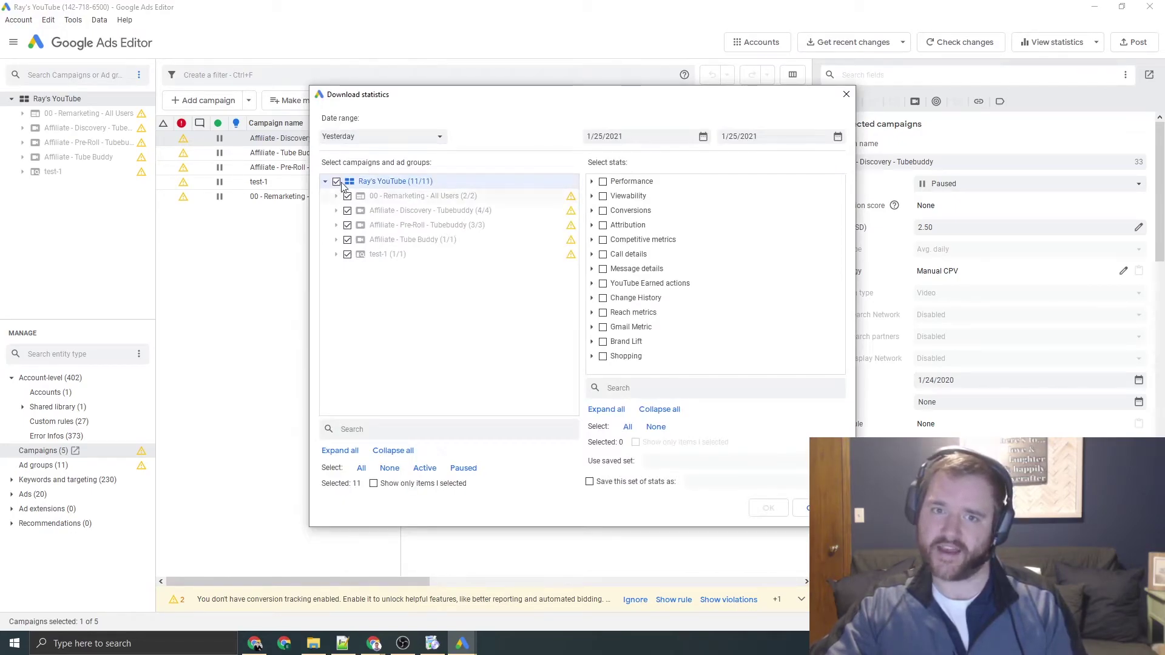
left_click(604, 182)
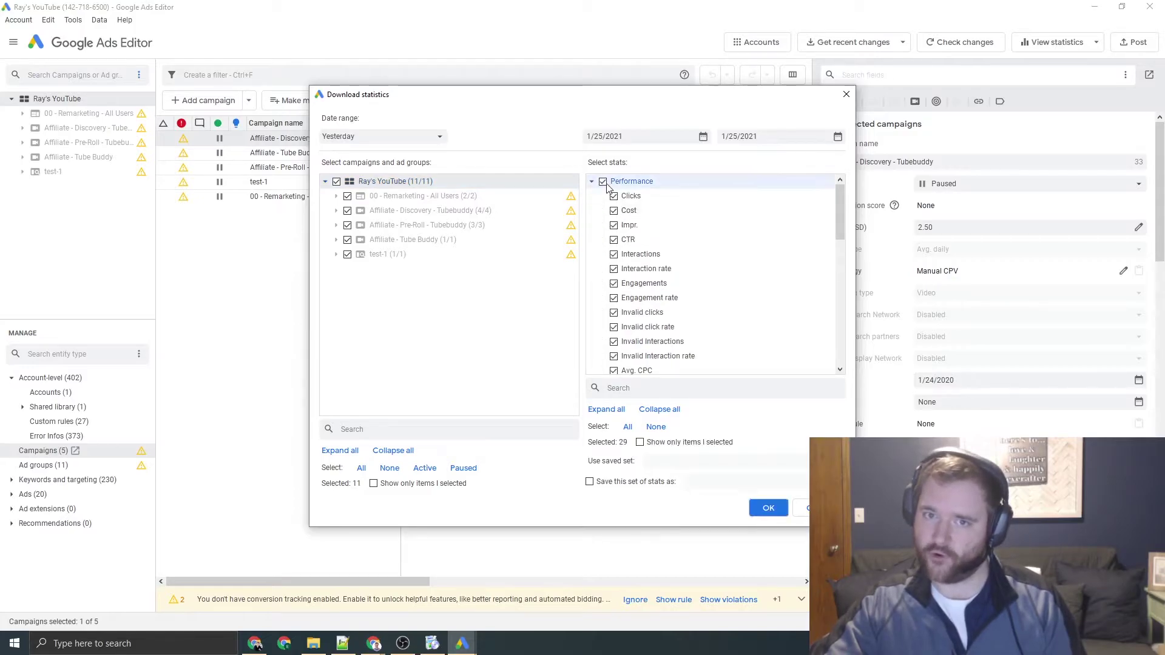
left_click(592, 182)
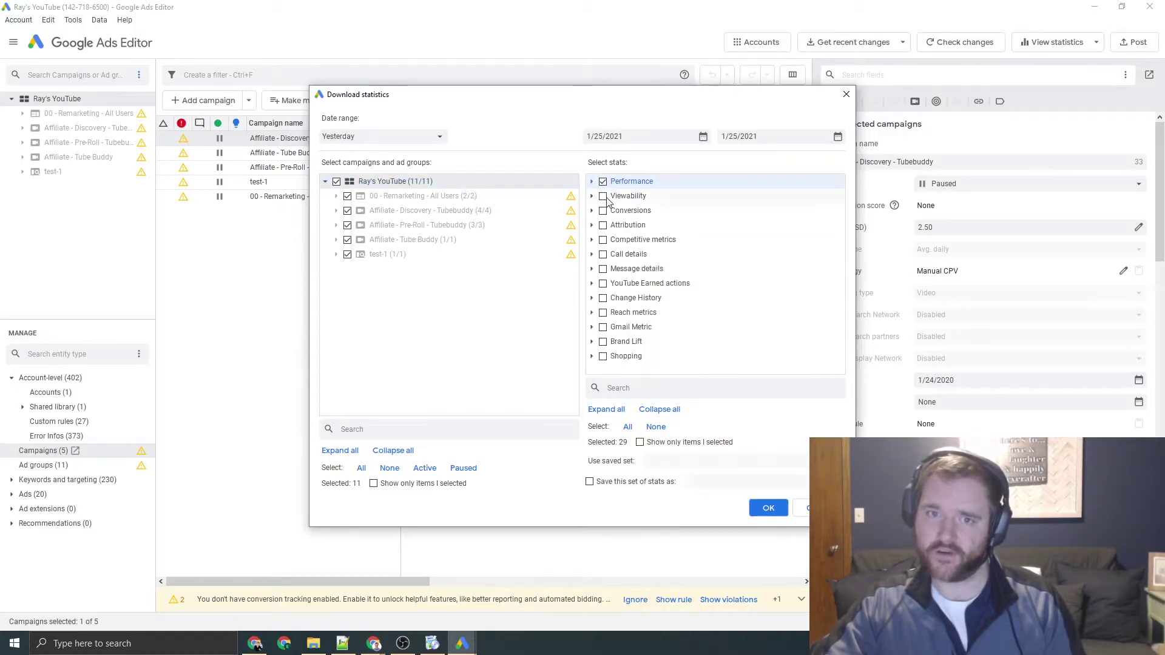
left_click(603, 196)
left_click(603, 211)
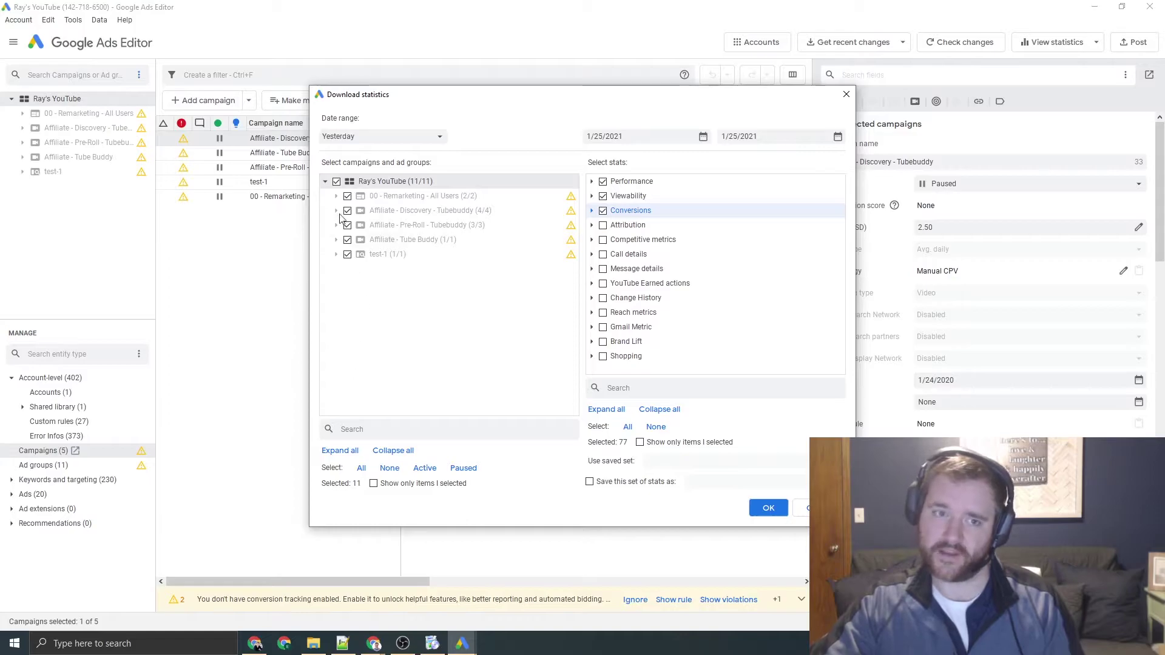
- Set the date range to Last 30 days and download the statistics
left_click(358, 138)
left_click(358, 237)
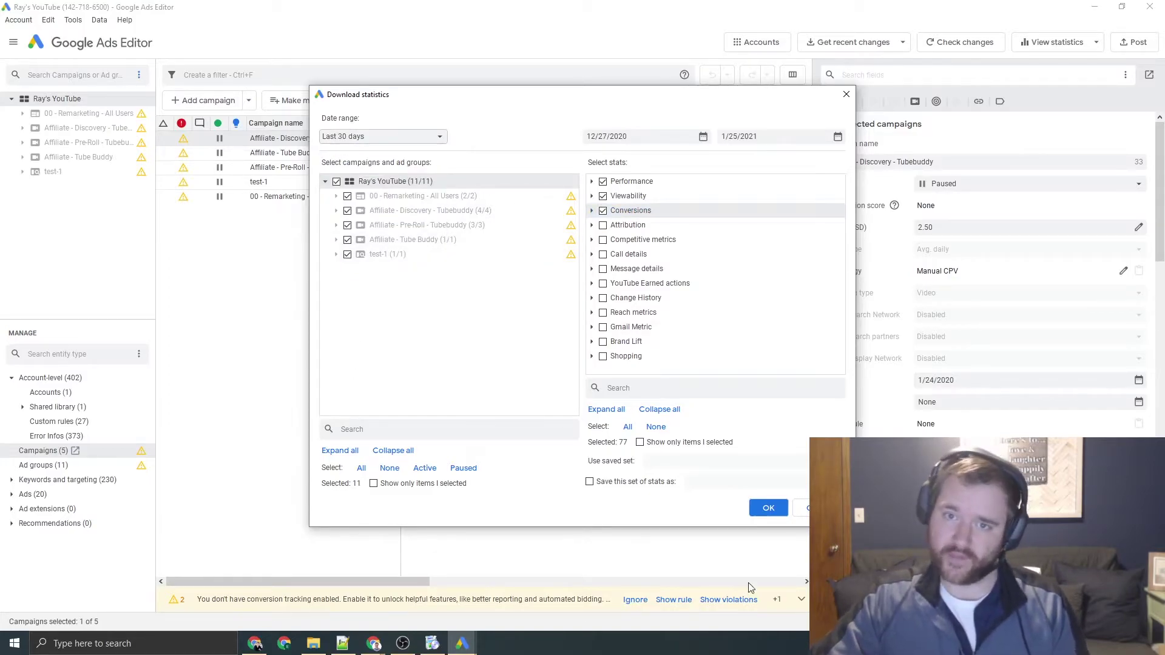
left_click(762, 508)
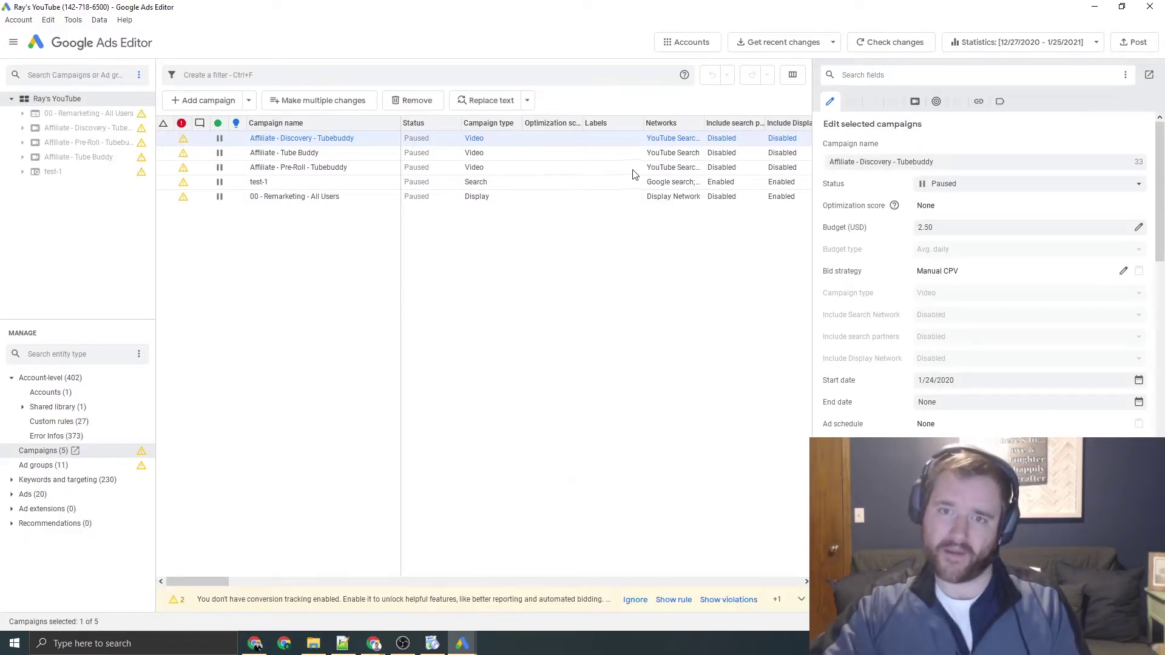
right_click(549, 124)
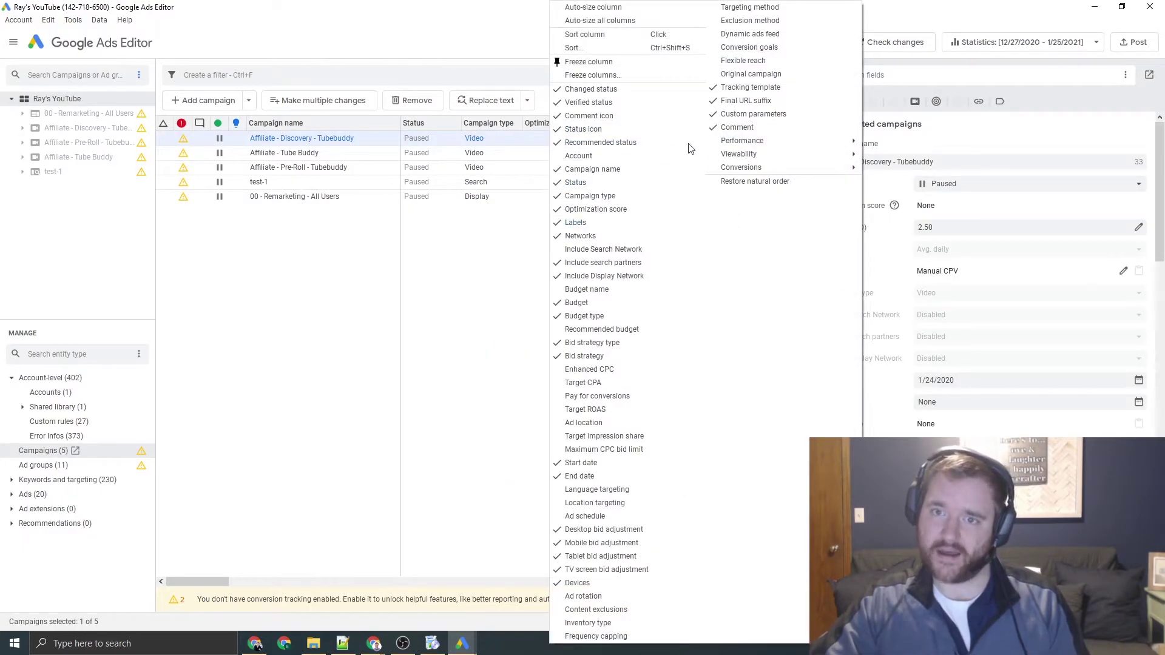
- Dismiss the column menu, try filtering campaigns by 'click', then clear the filter
mouse_move(755, 142)
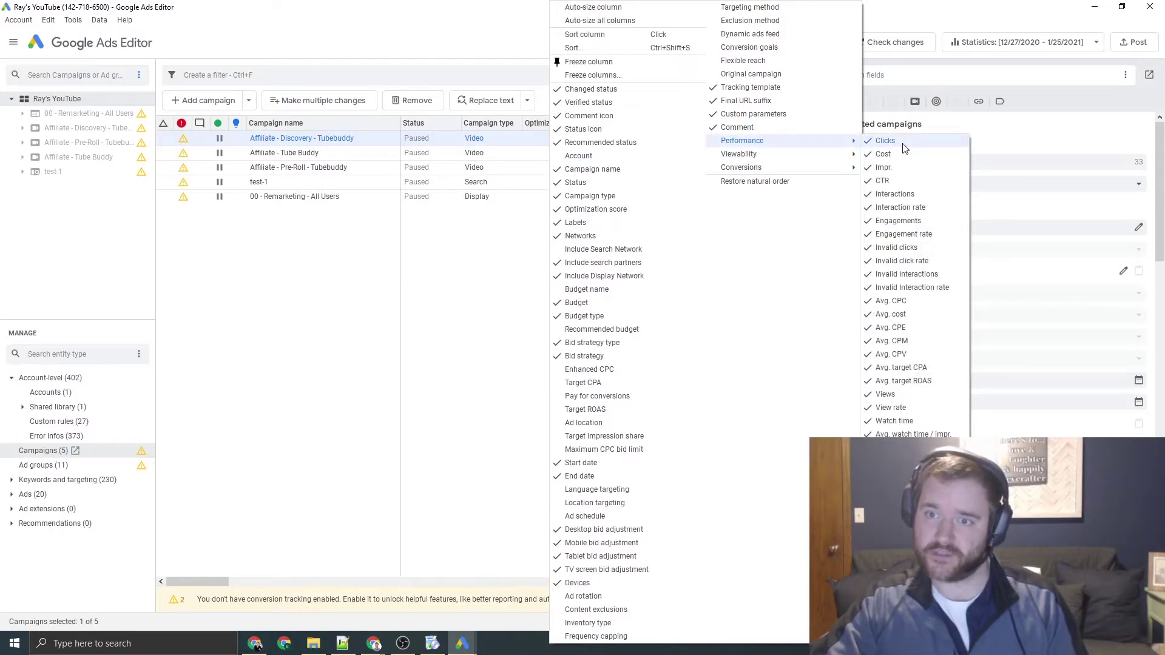
left_click(296, 464)
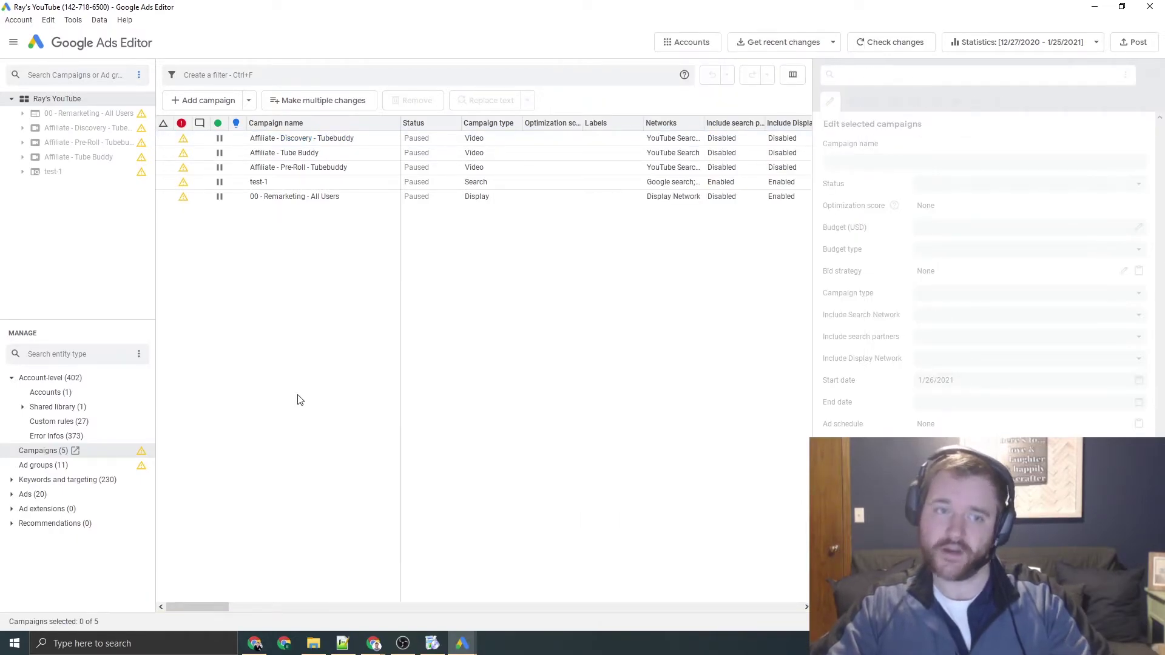
left_click_drag(204, 606, 233, 606)
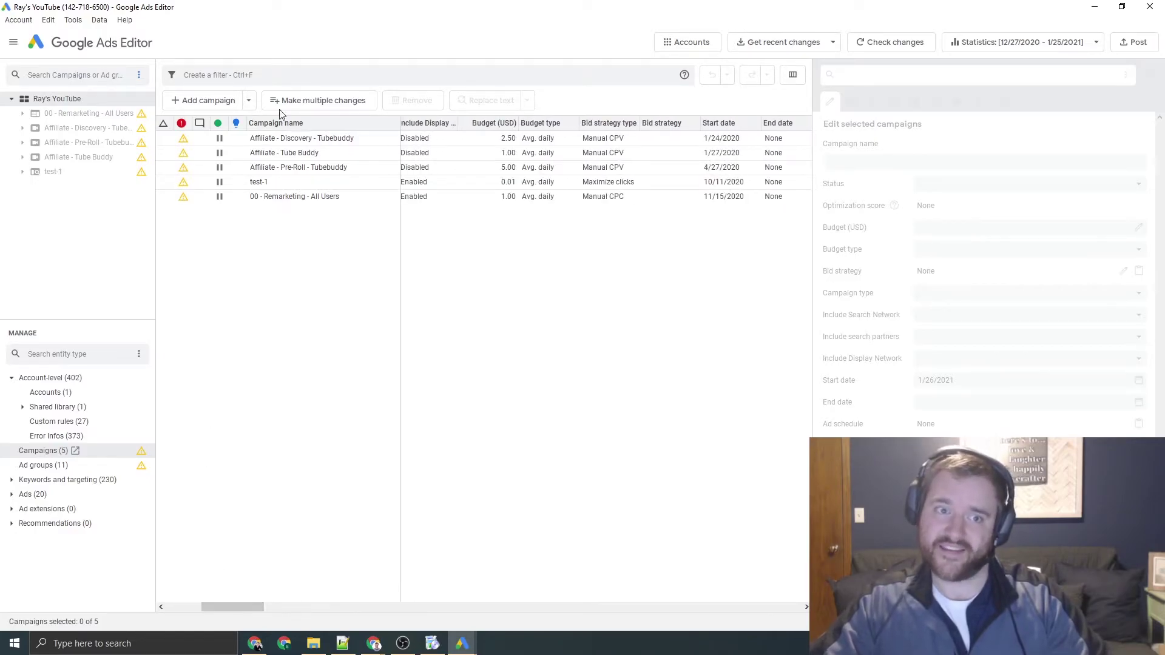
left_click(280, 74)
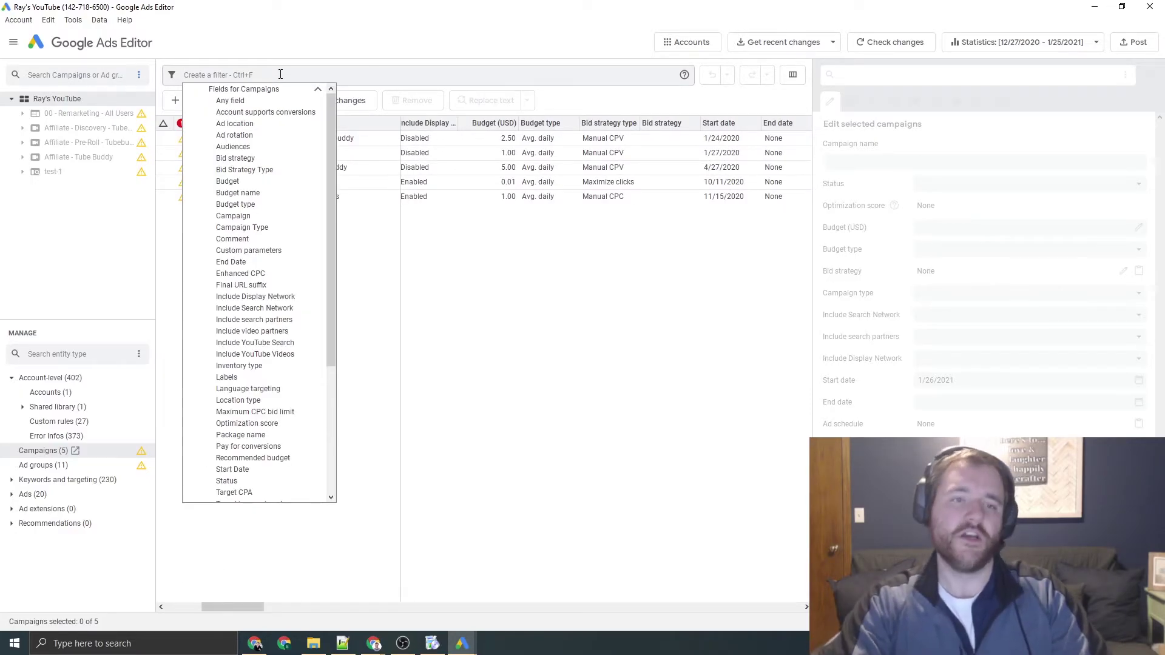
type("click")
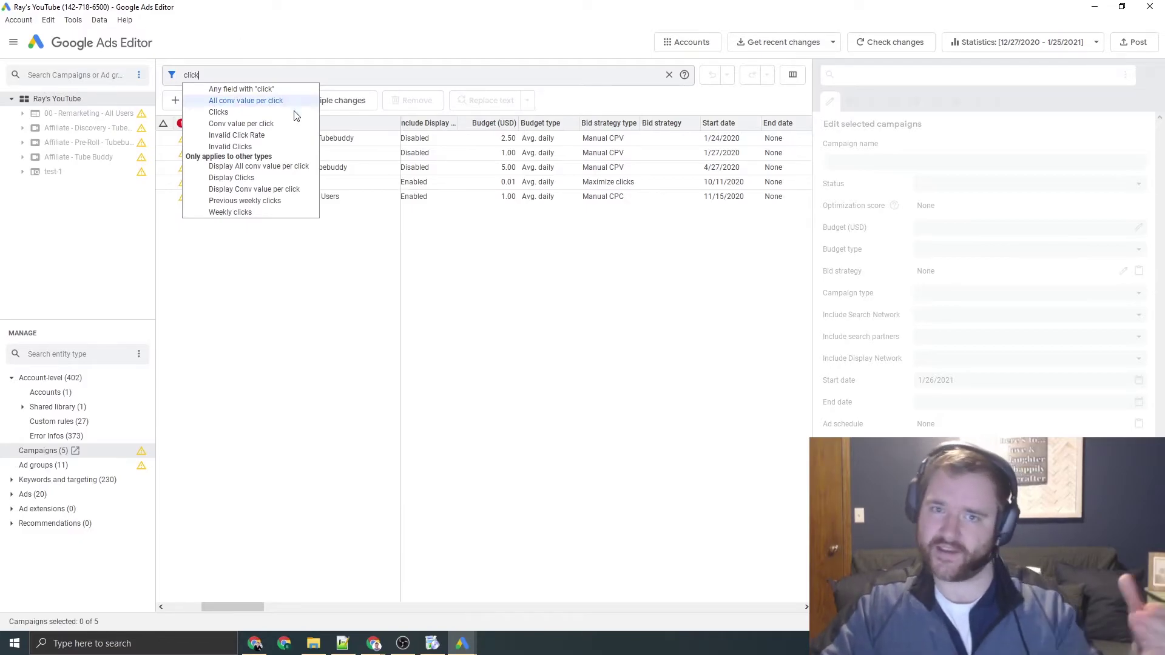
left_click(476, 325)
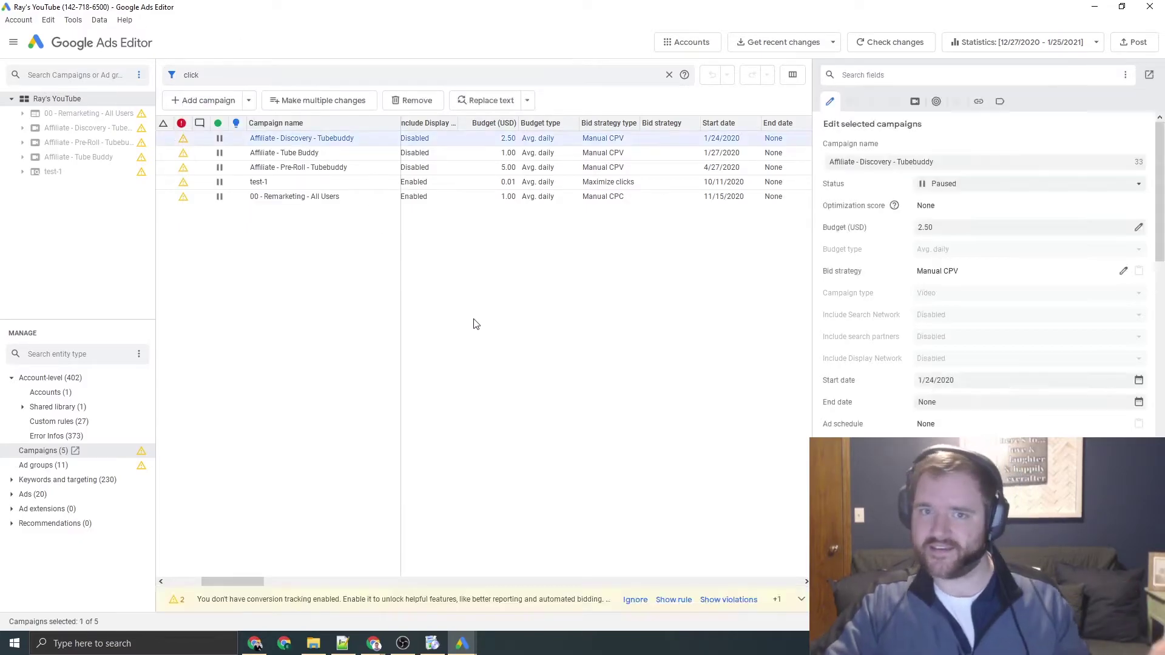
left_click(669, 75)
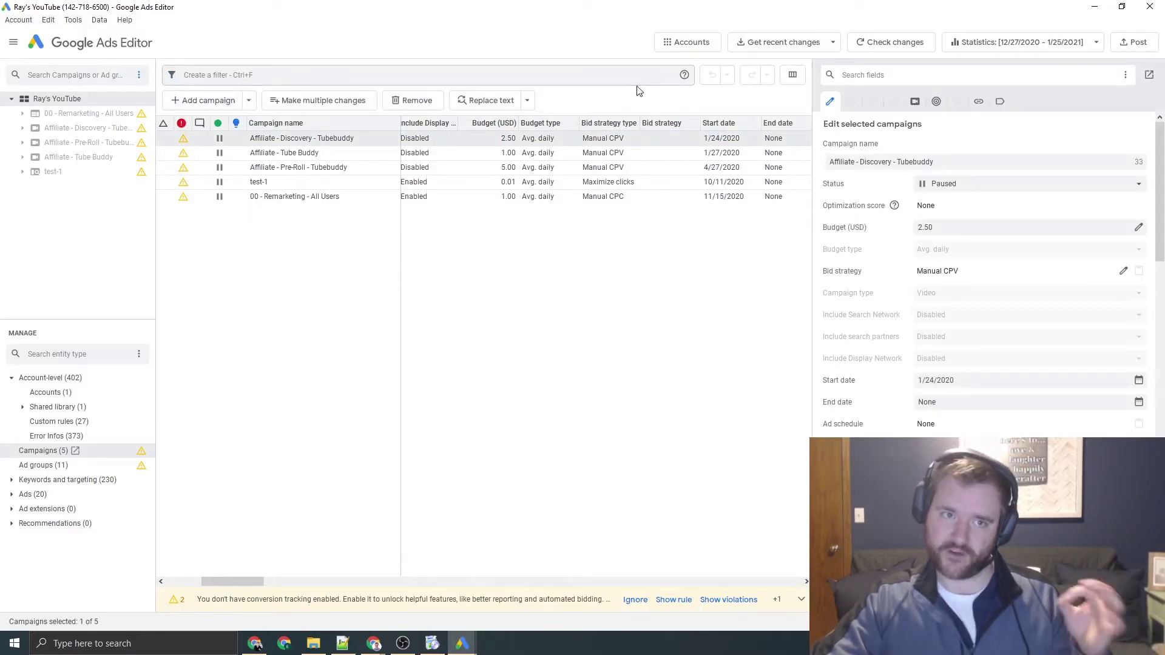
- Copy the test-1 campaign and paste a duplicate of it
left_click(260, 183)
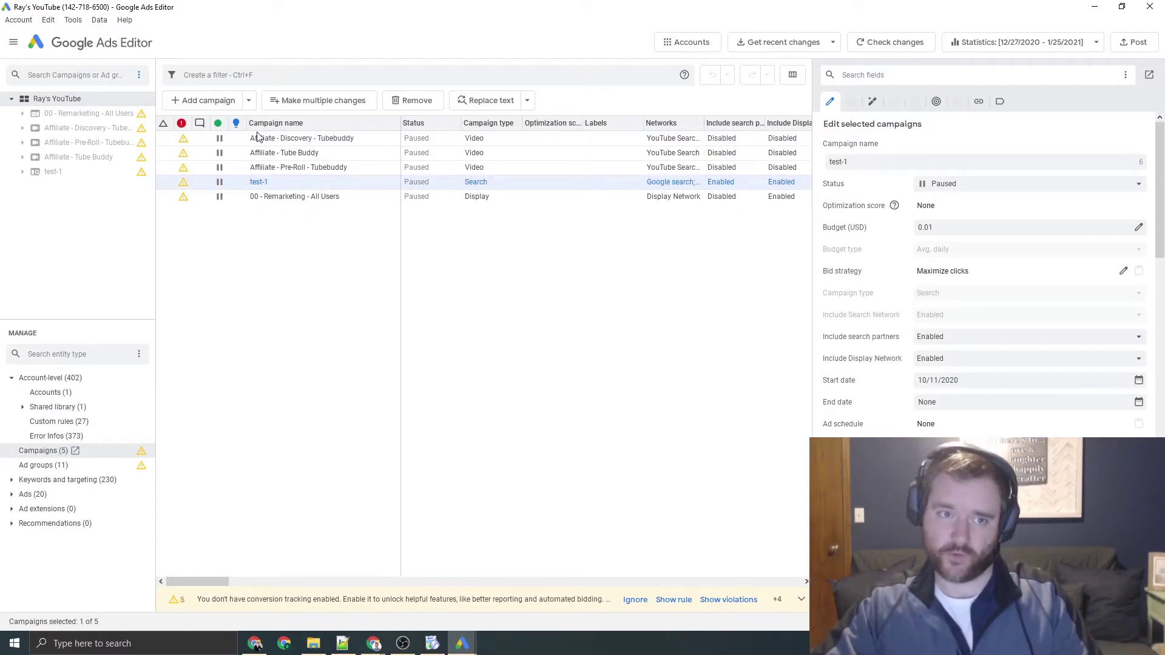
double_click(279, 183)
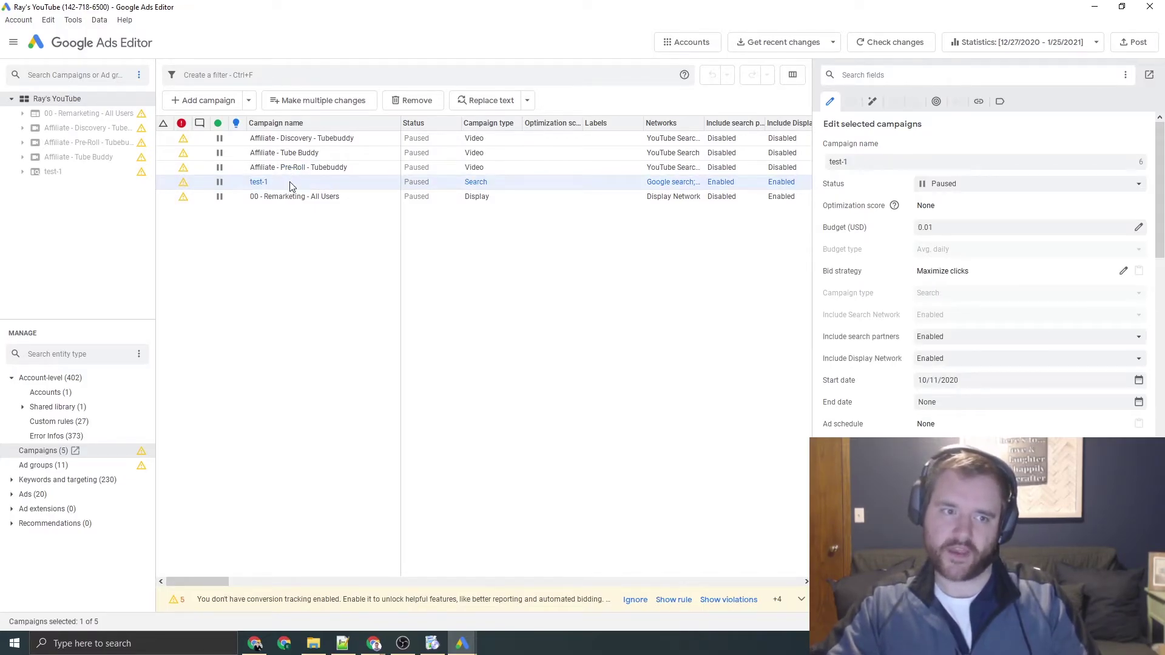
right_click(294, 185)
left_click(310, 202)
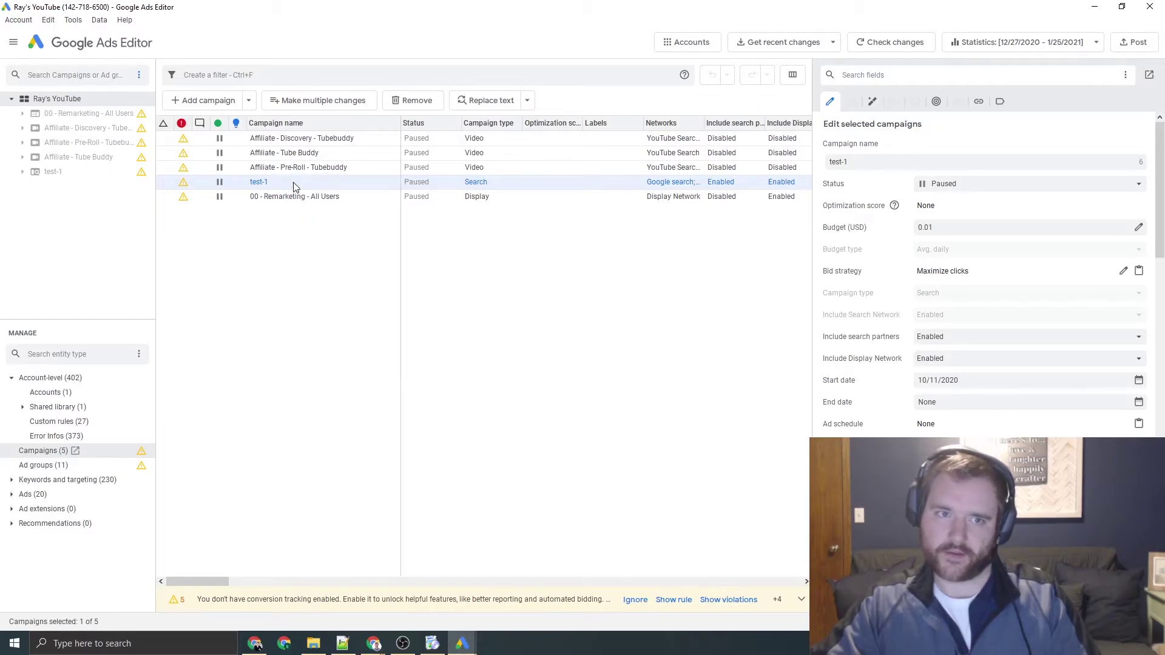
key("ctrl+v")
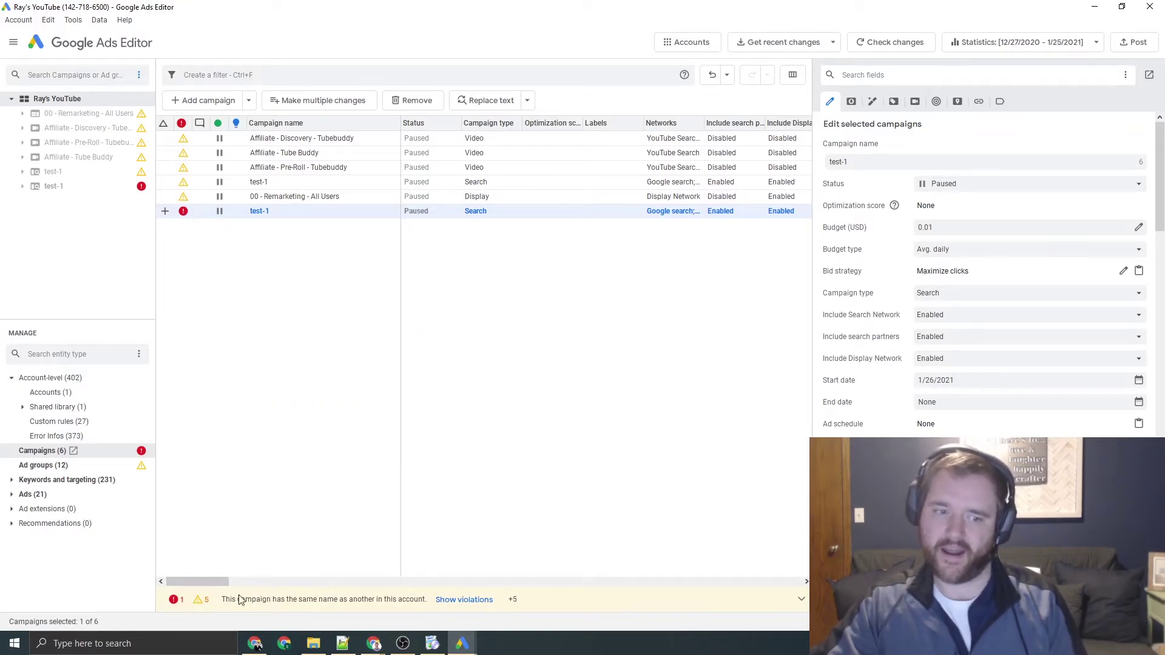
- Rename the duplicated campaign to 'test 22'
left_click(278, 583)
scroll(267, 583, "left", 3)
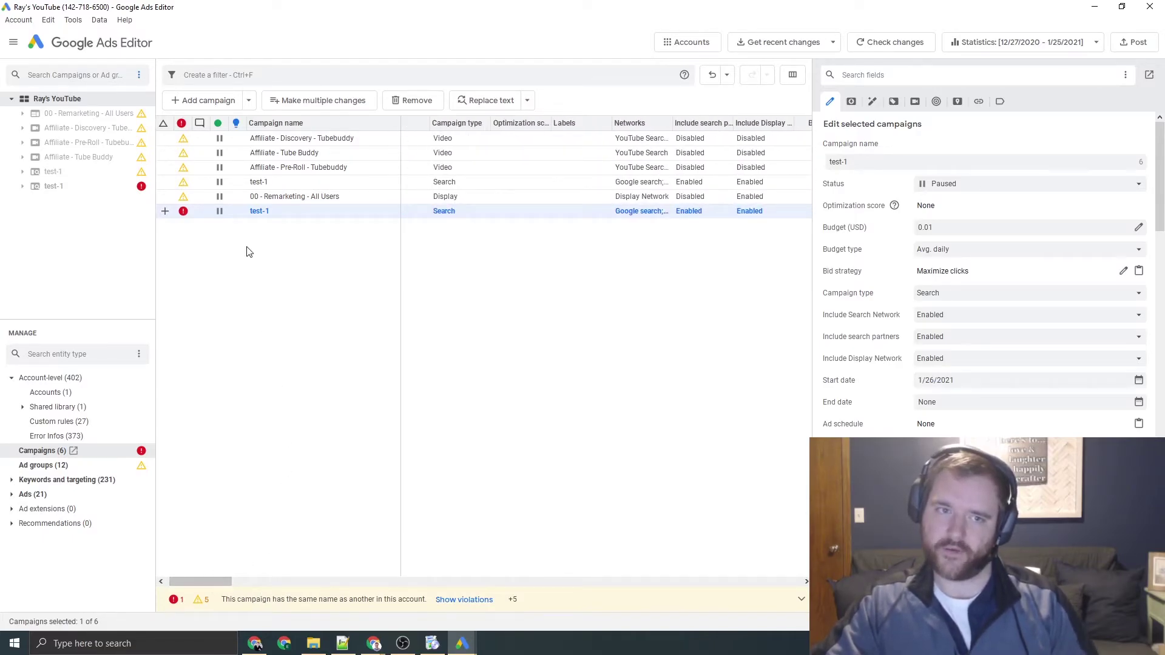
left_click(306, 183)
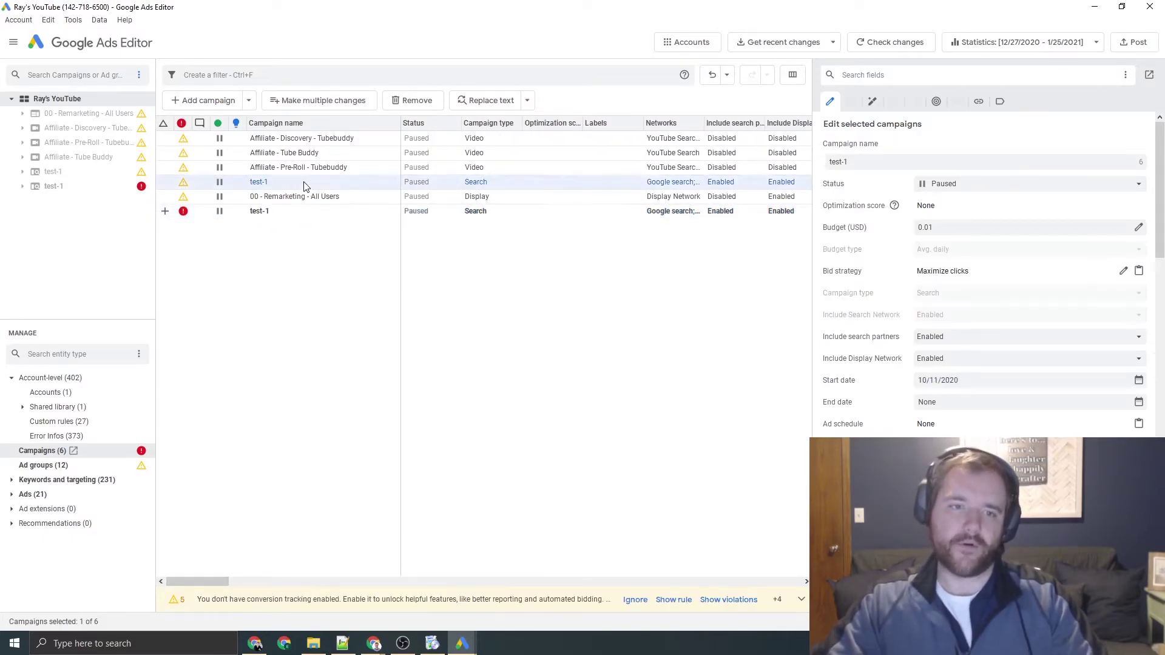
left_click(285, 212)
left_click(263, 213)
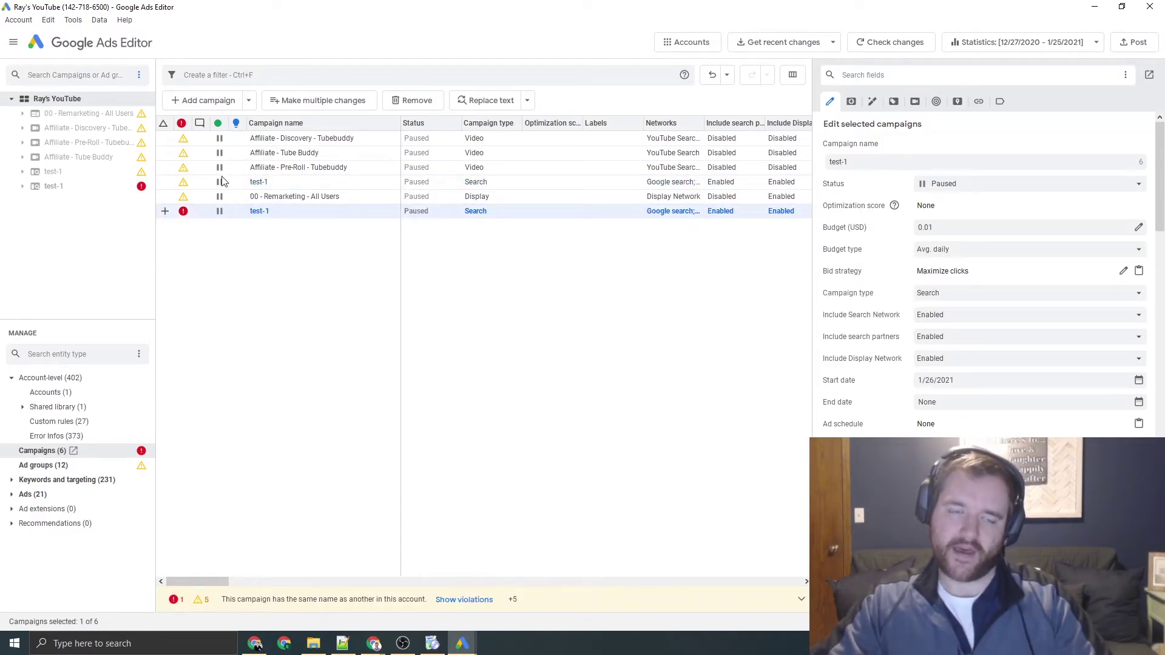
type("22")
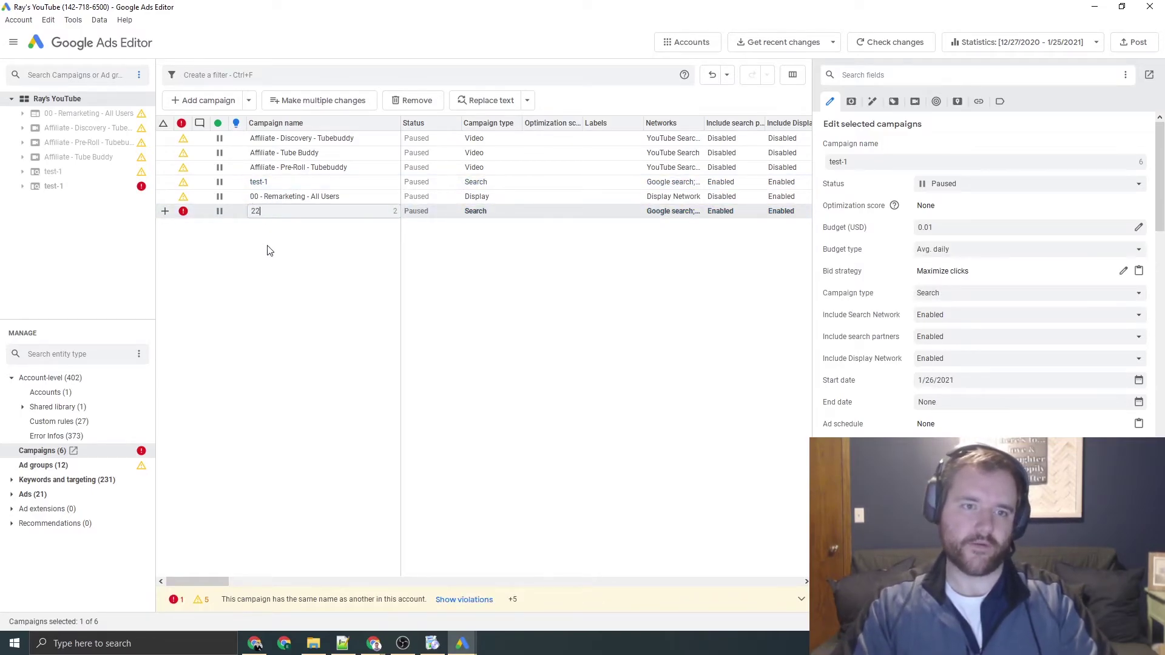
type("est 22")
key("Return")
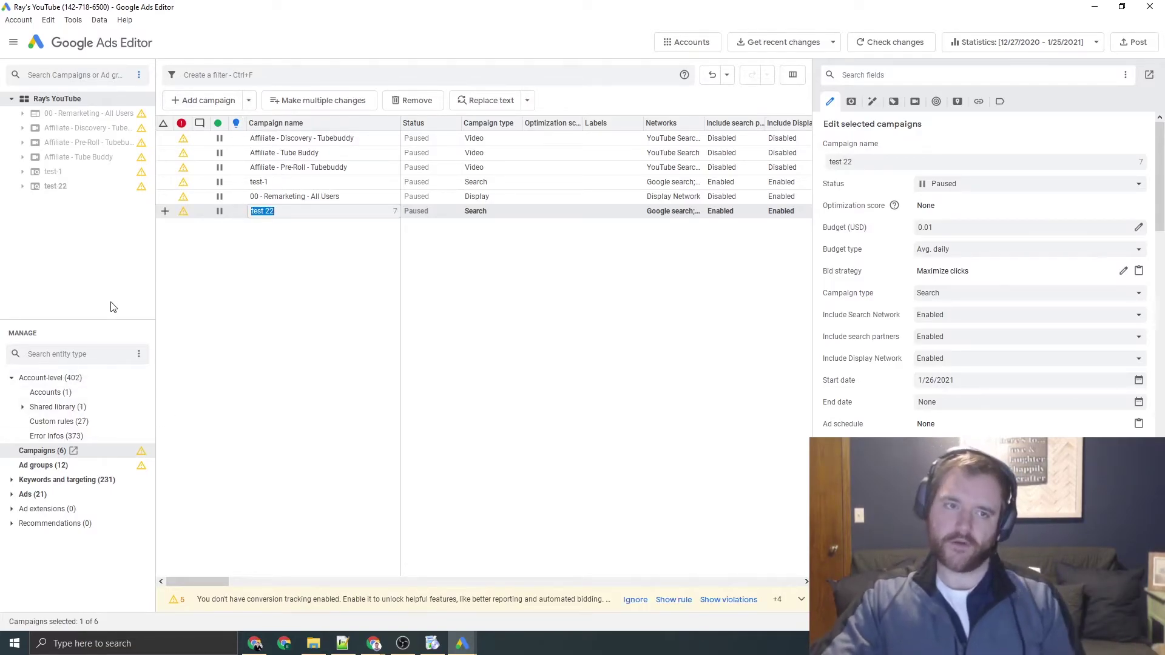
left_click(267, 185)
- Select the test 22 campaign and briefly expand and collapse Keywords and targeting
left_click(256, 213)
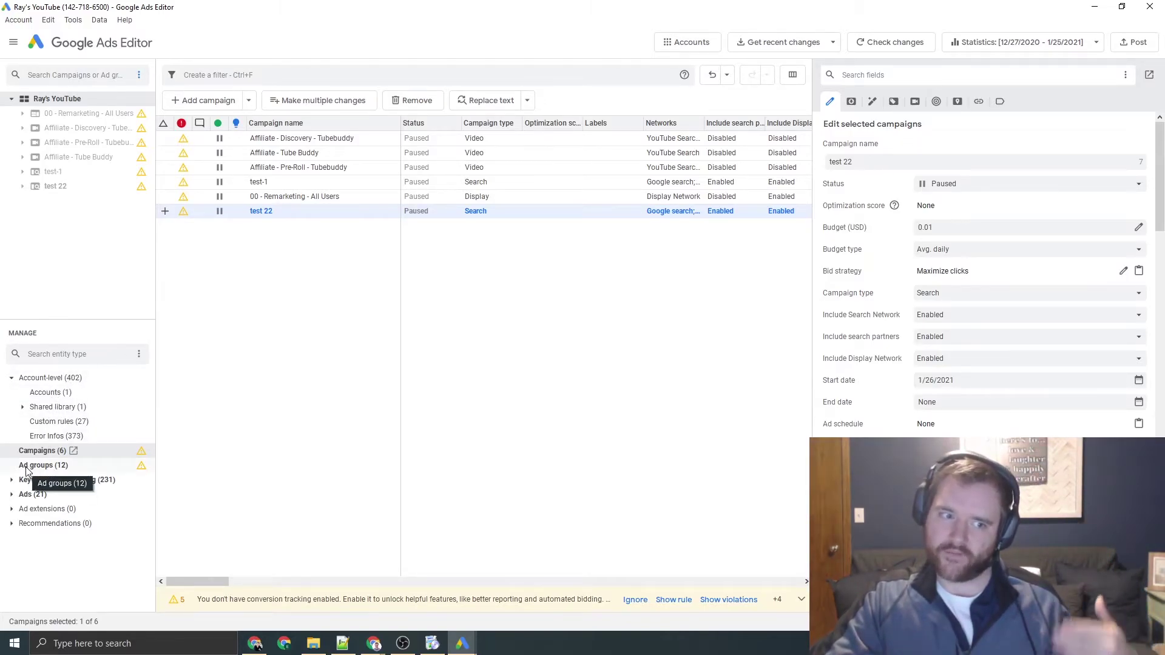
left_click(10, 481)
left_click(8, 481)
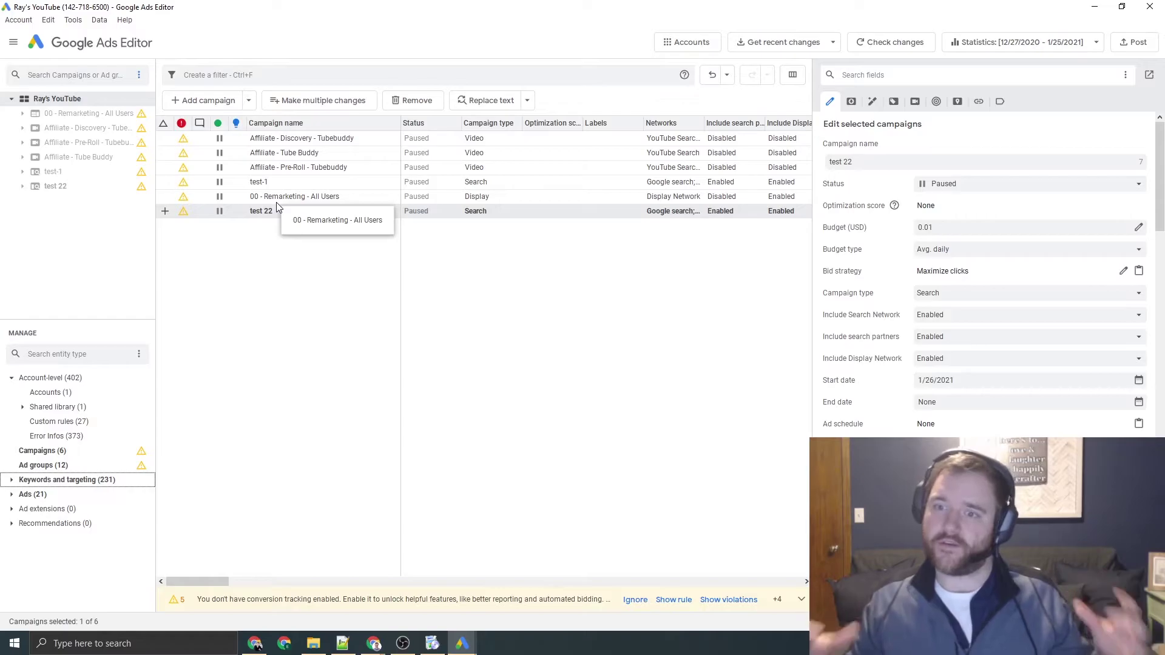
left_click(314, 300)
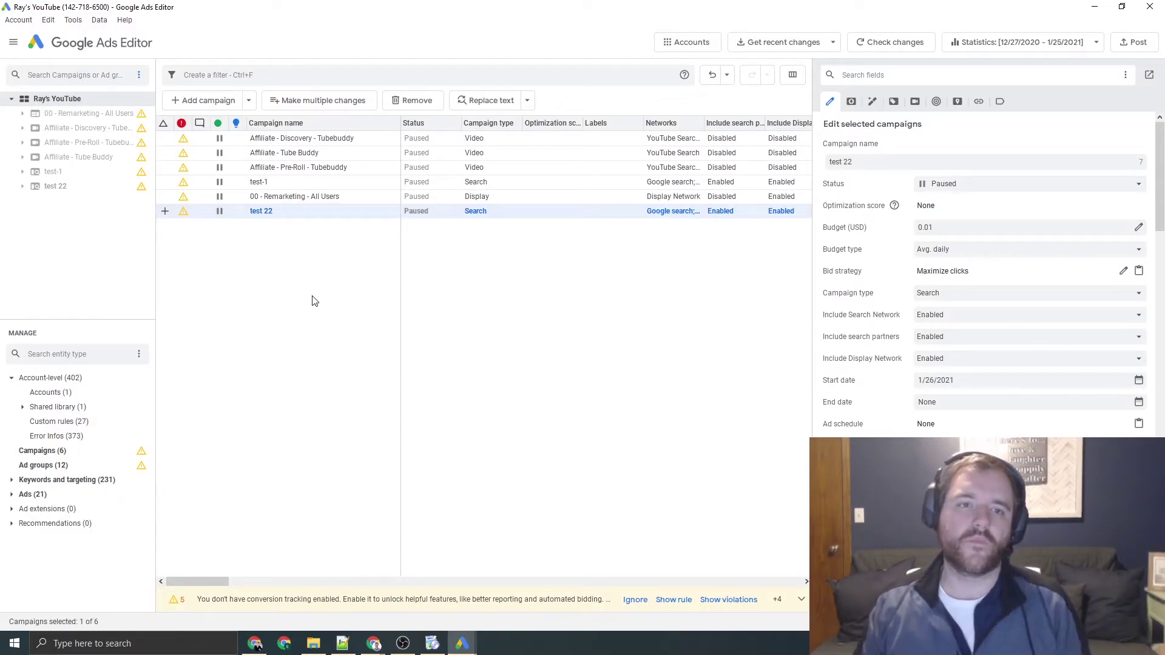
- Open test 22's ad groups to show Ad group 1, toggling the Keywords and Ads categories
double_click(257, 214)
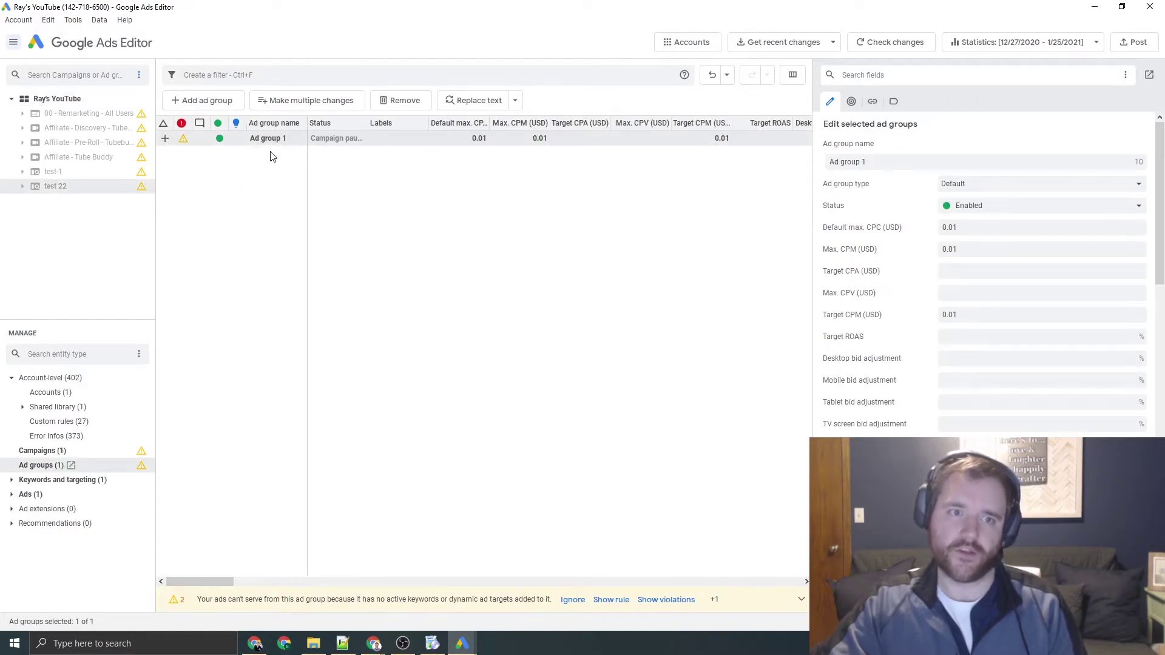
left_click(13, 480)
left_click(12, 480)
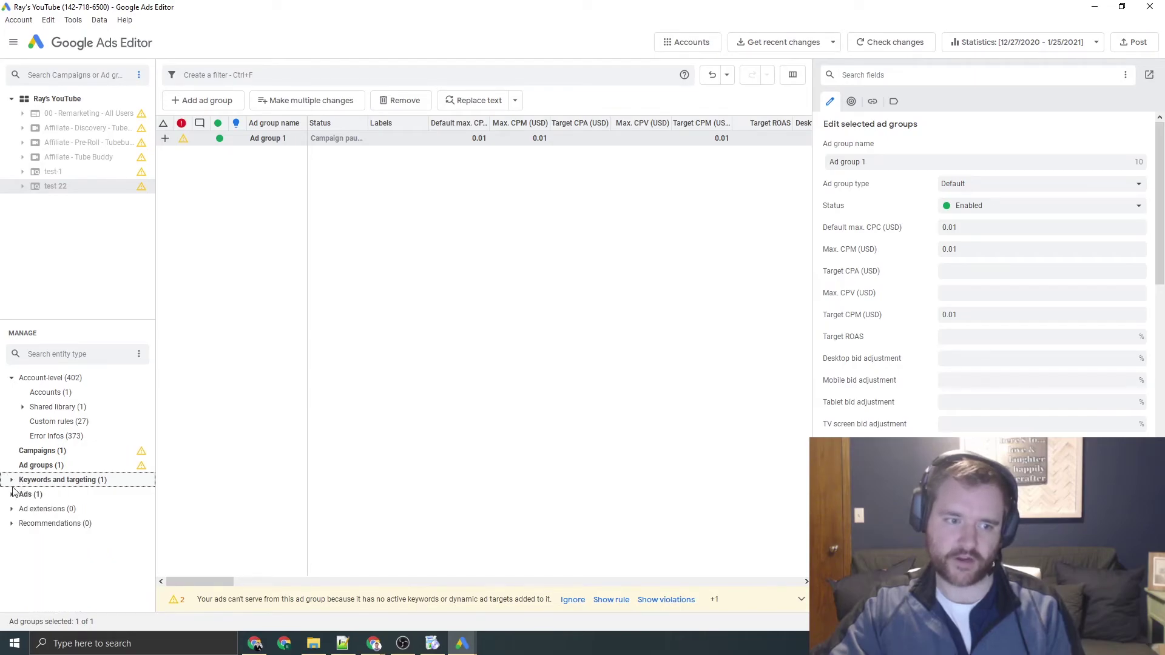
left_click(11, 495)
left_click(12, 495)
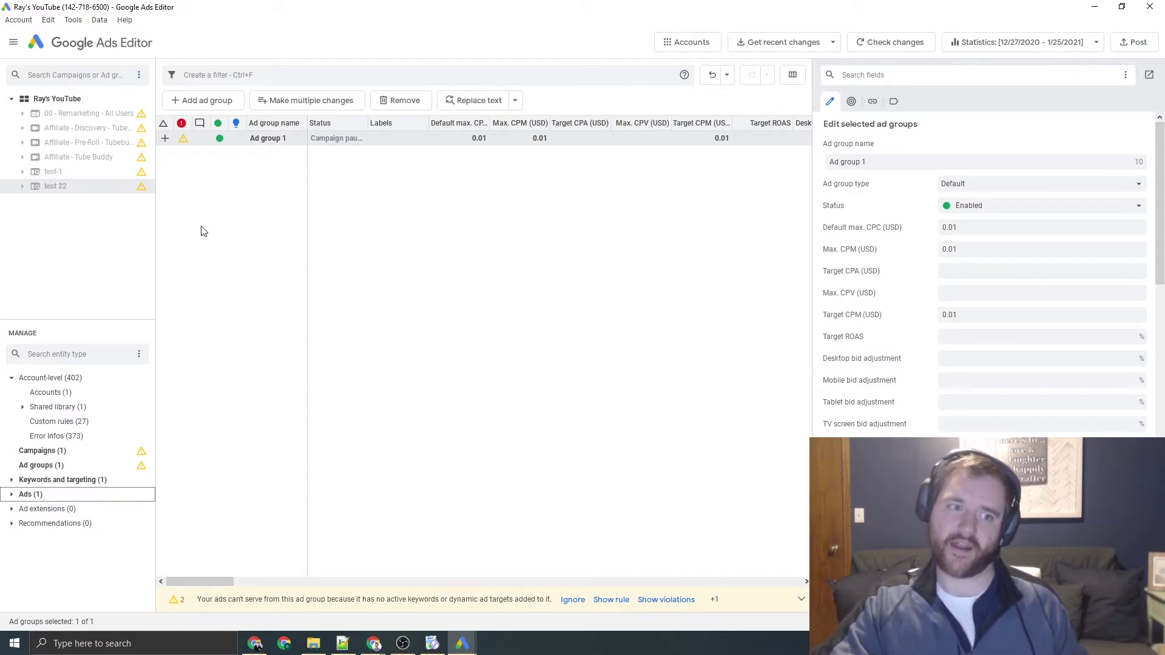
- Return to all six campaigns and activate the test 22 campaign
left_click(40, 451)
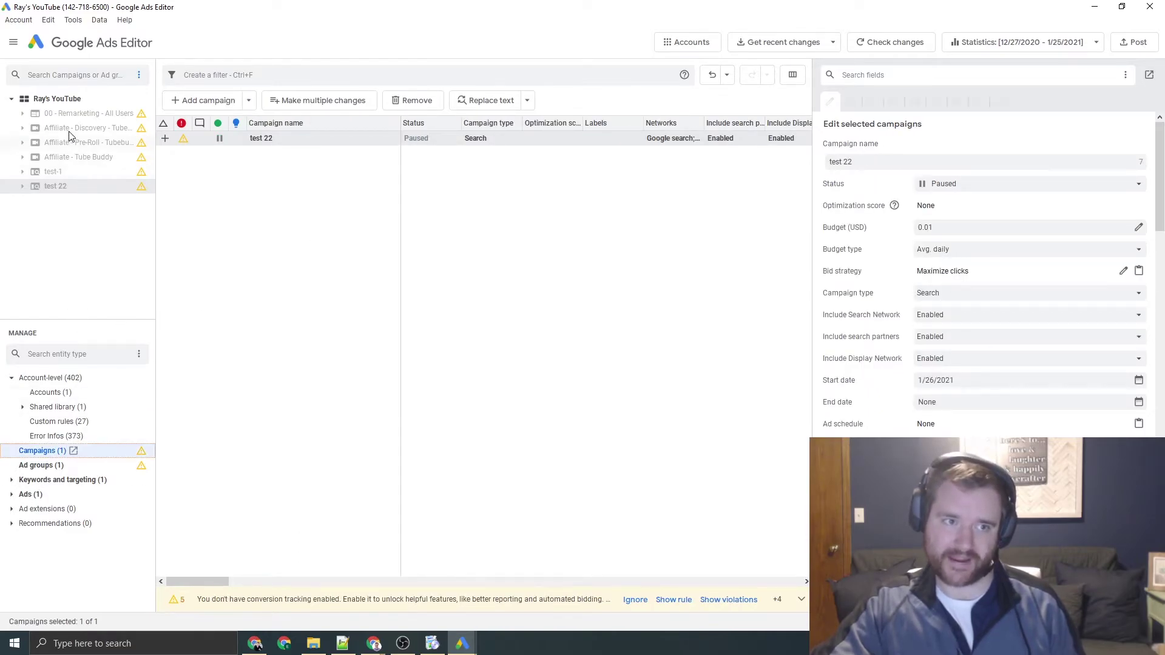
left_click(61, 100)
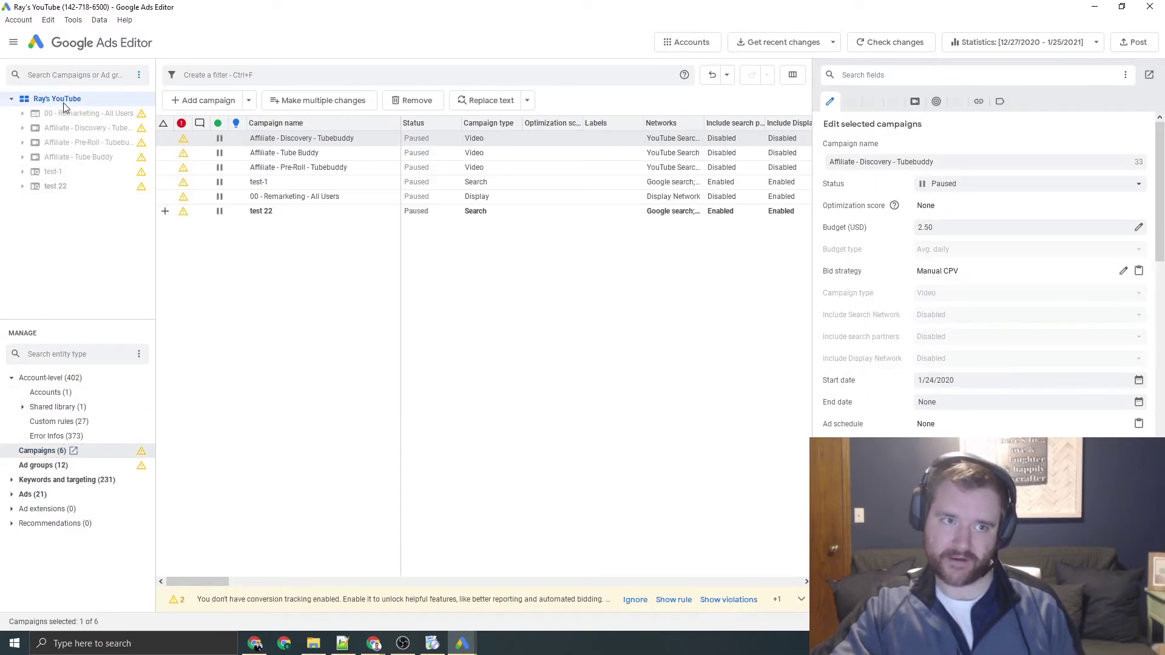
right_click(51, 188)
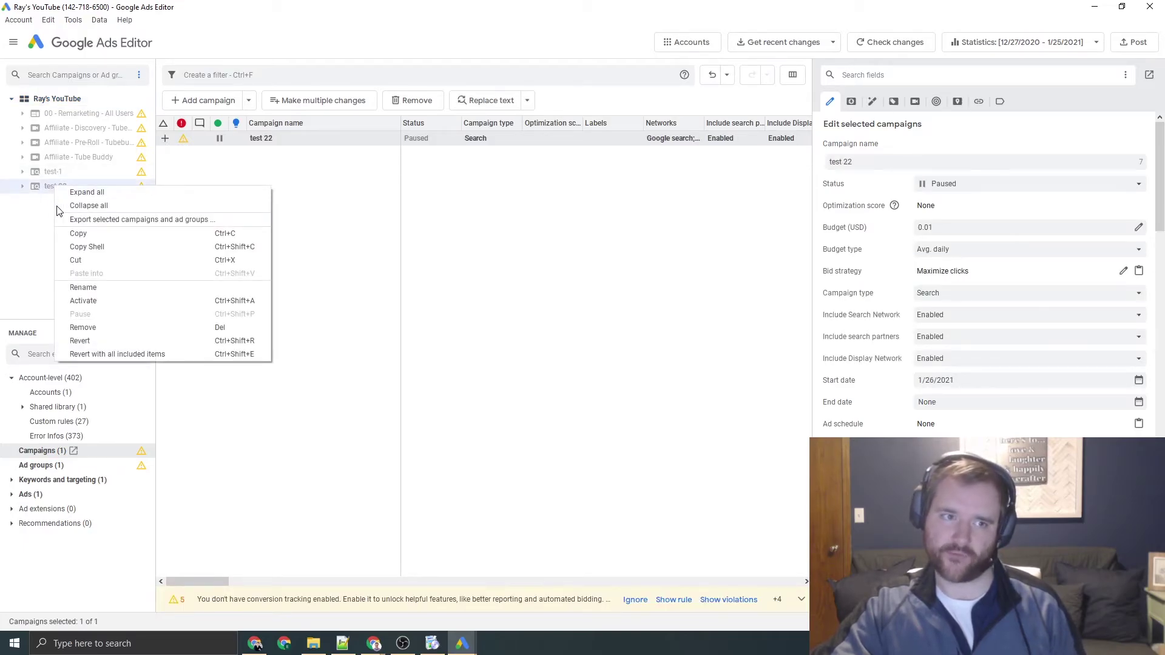
left_click(83, 301)
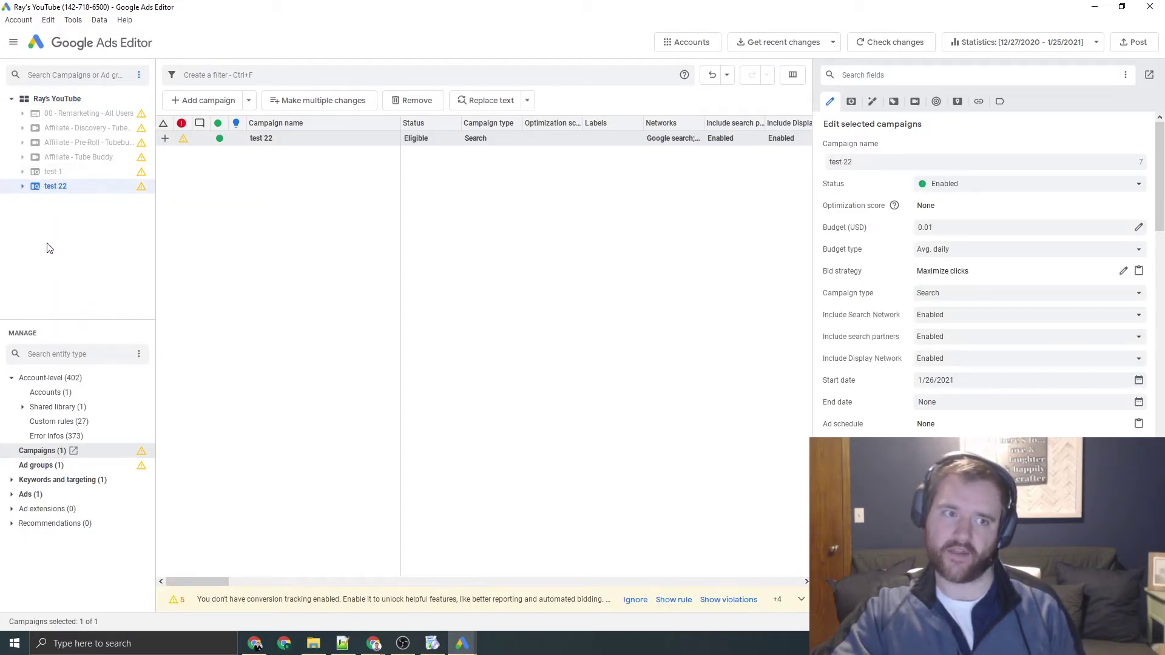
- Pause test 22 again and show all account campaigns
left_click(68, 158)
left_click(68, 101)
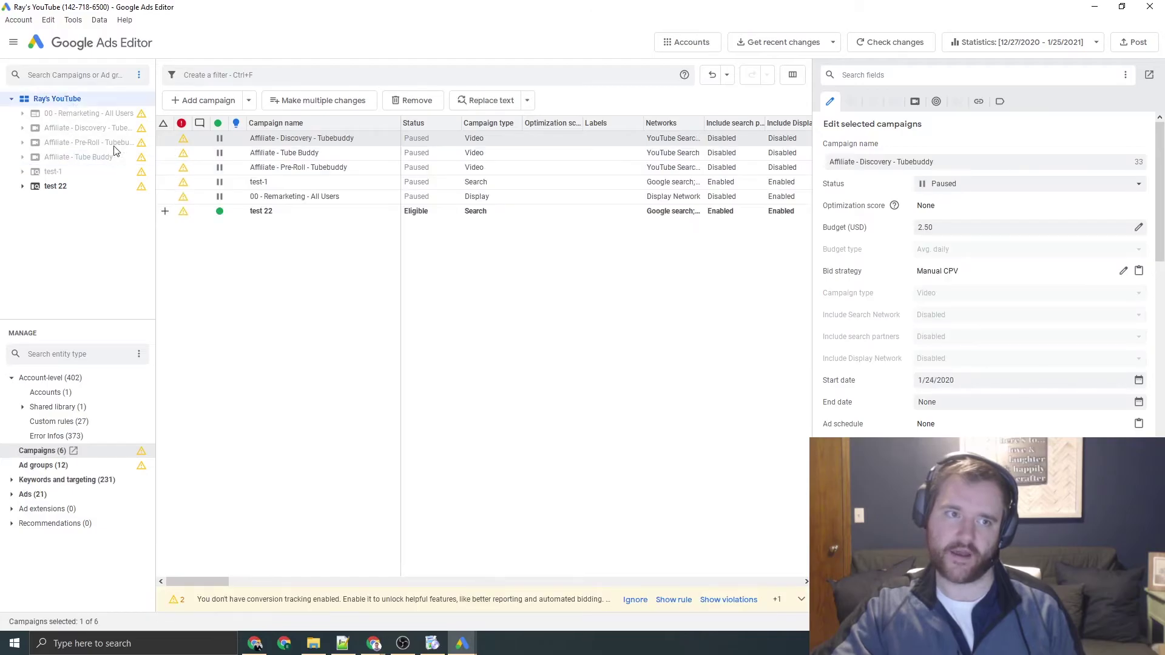
left_click(54, 189)
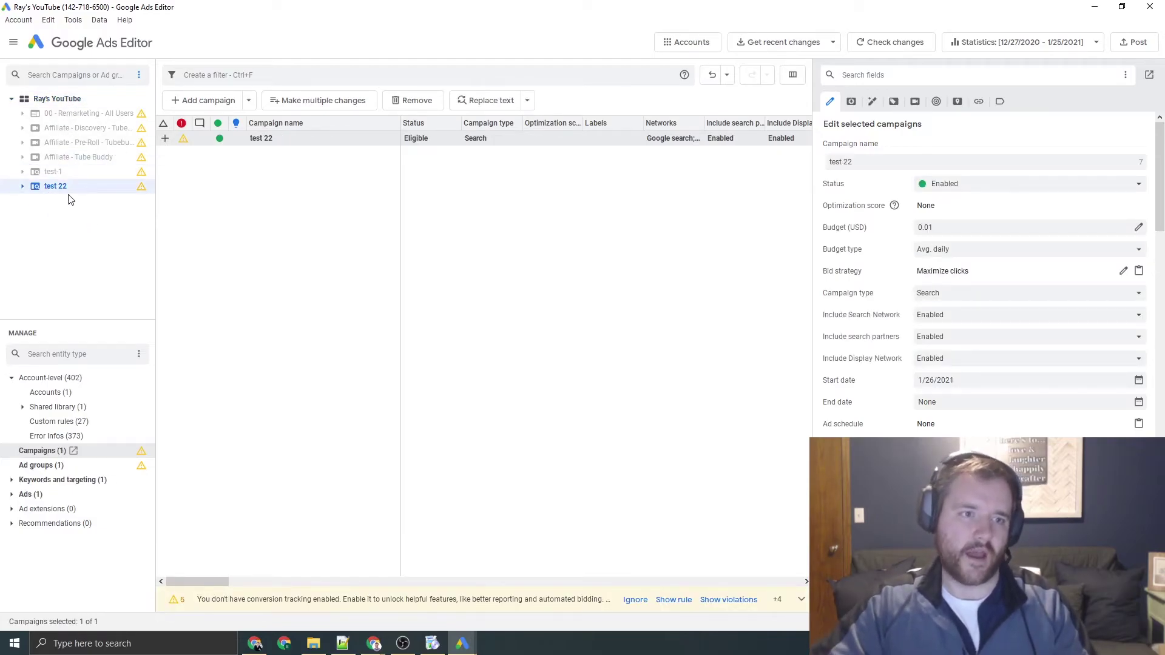
right_click(68, 190)
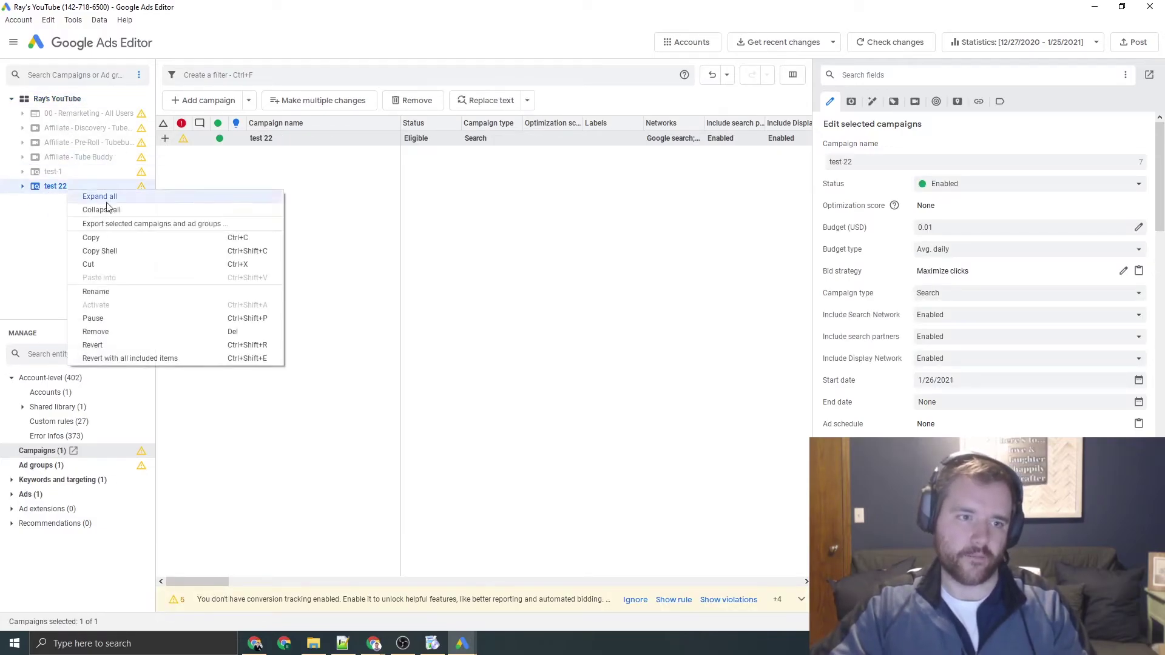
left_click(102, 318)
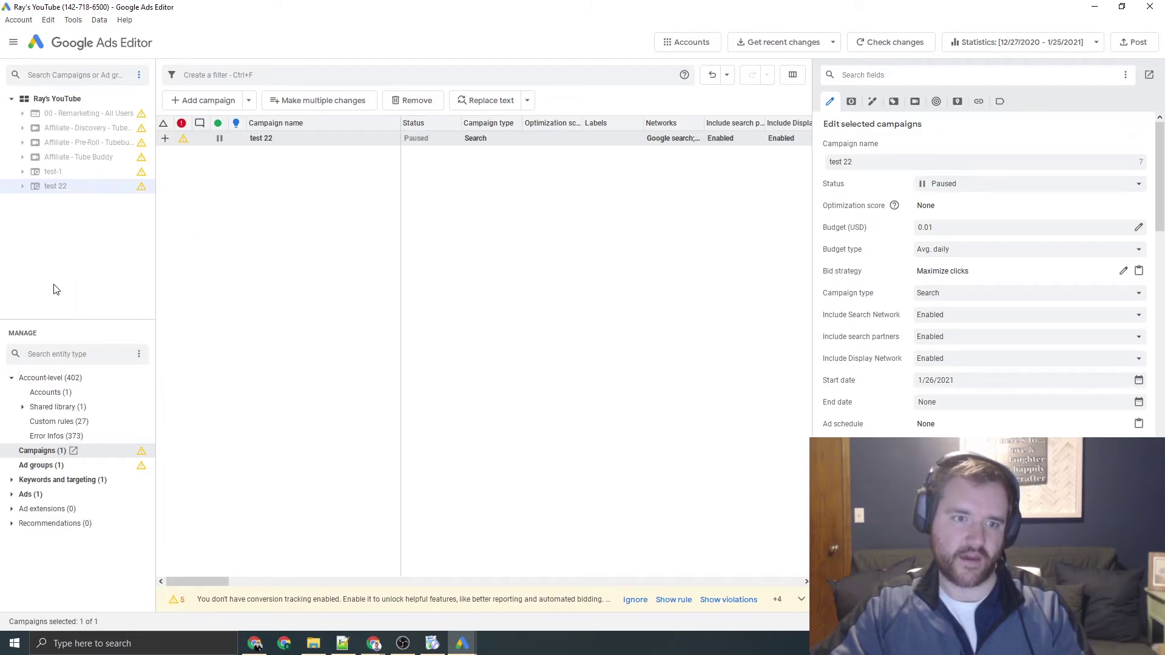
left_click(61, 98)
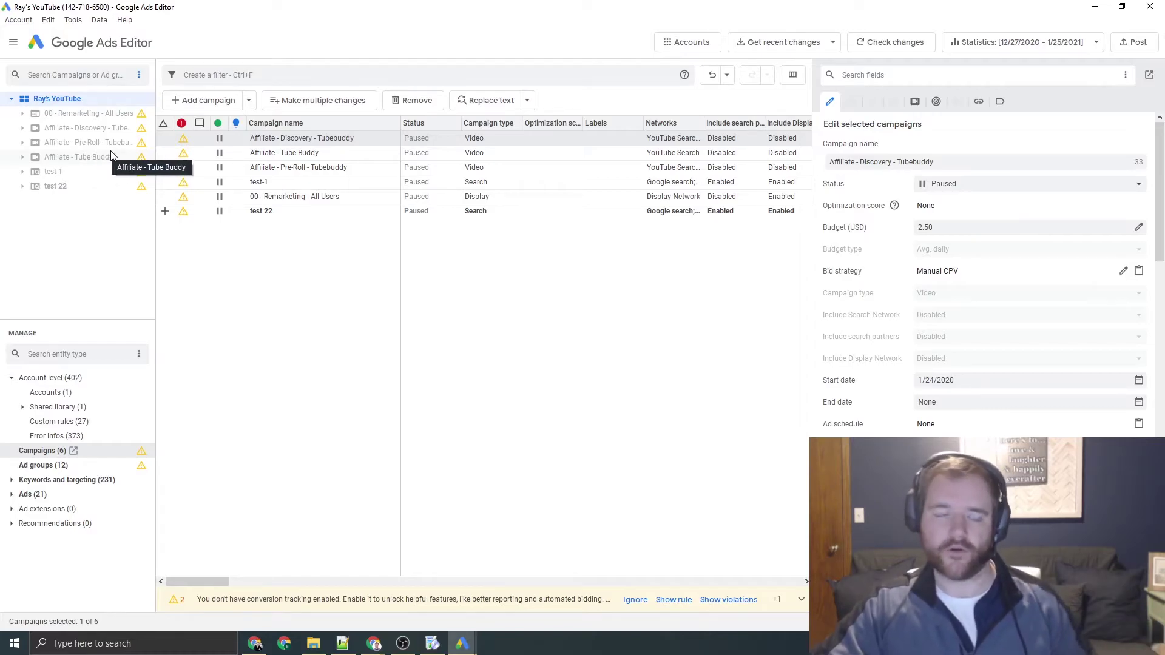
- Post the pending campaign changes to Google Ads, close the summary, and minimise the editor
left_click(1137, 42)
left_click(630, 445)
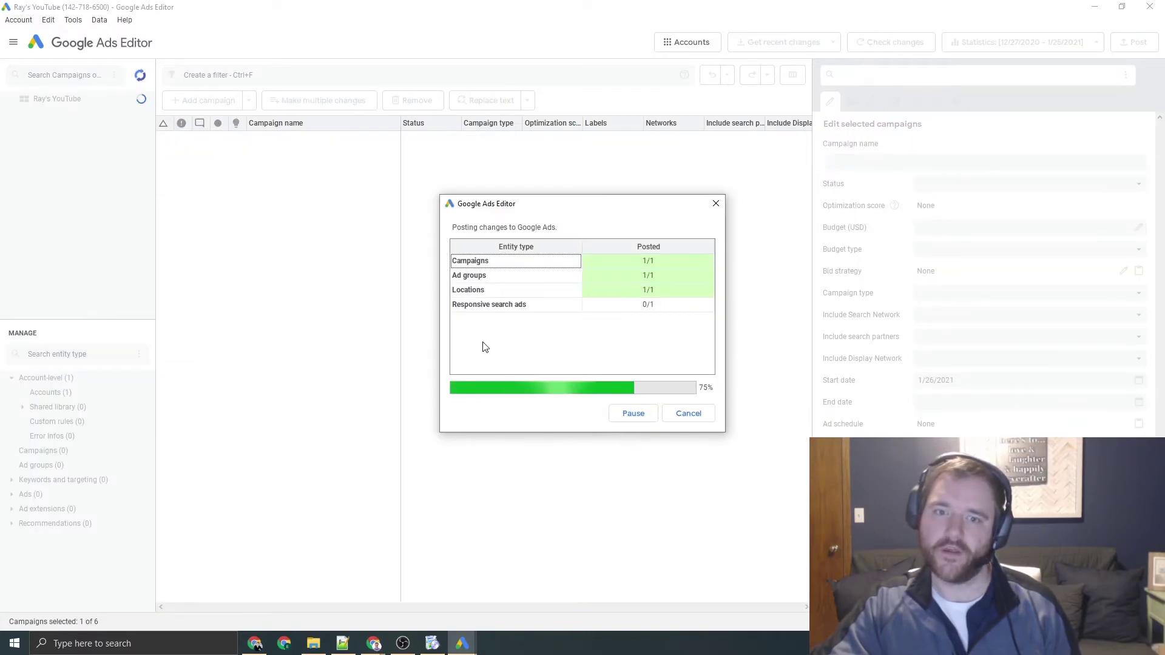
left_click(684, 411)
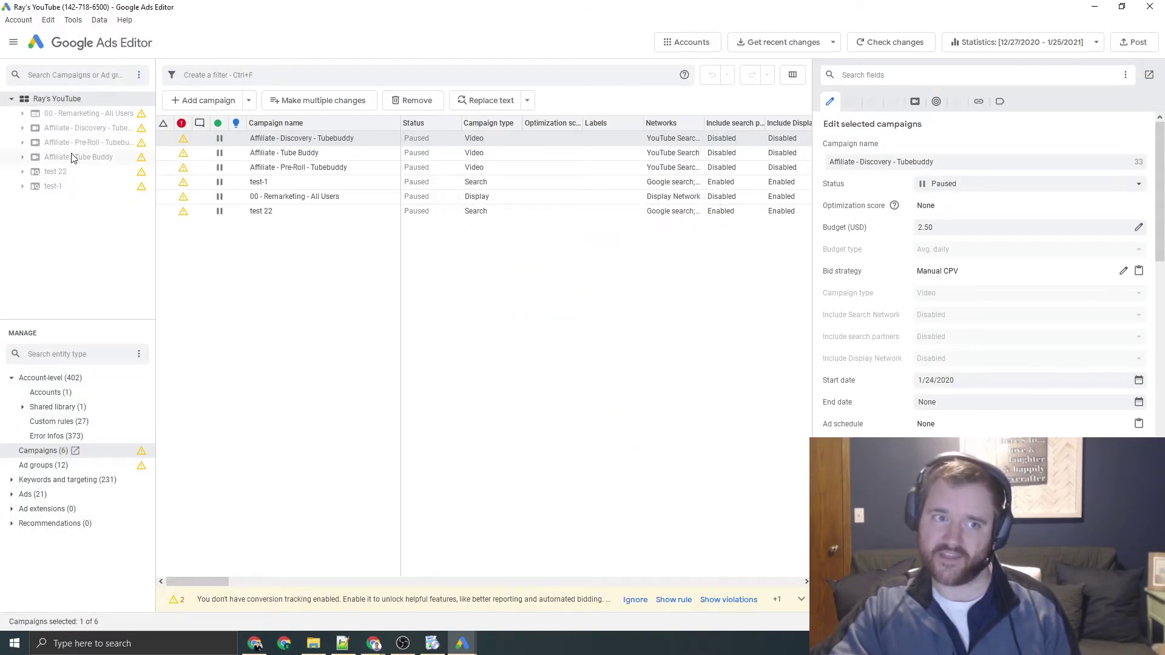
left_click(1095, 7)
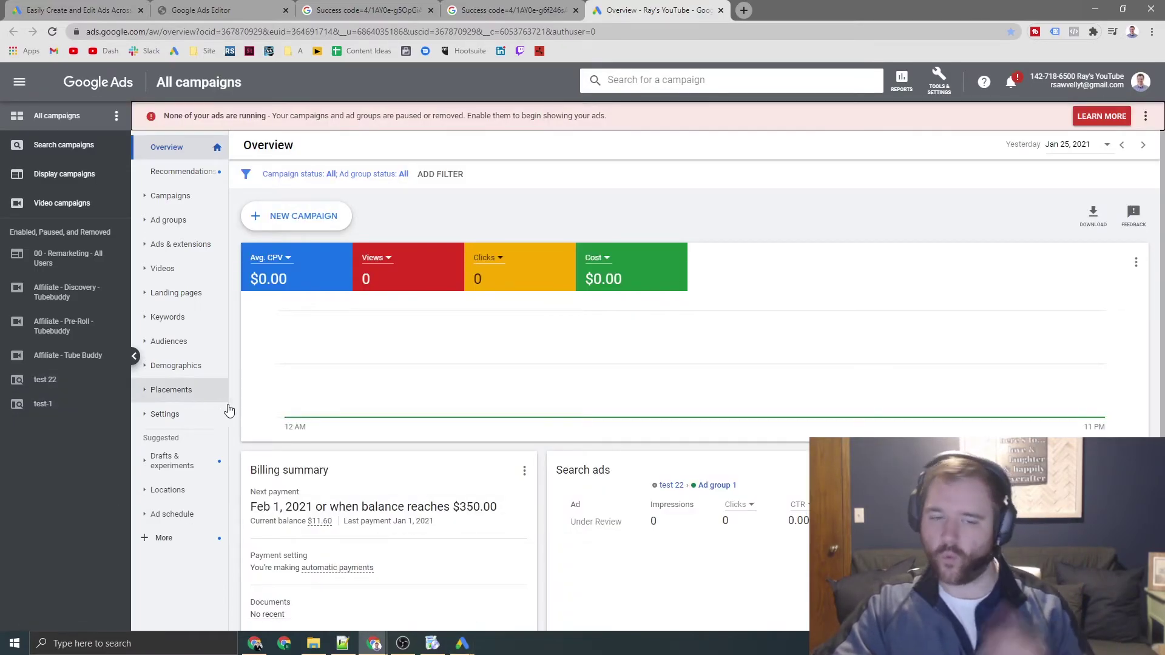
- Bring Google Ads Editor forward and duplicate the test 22 campaign with copy and paste
mouse_move(463, 644)
left_click(506, 599)
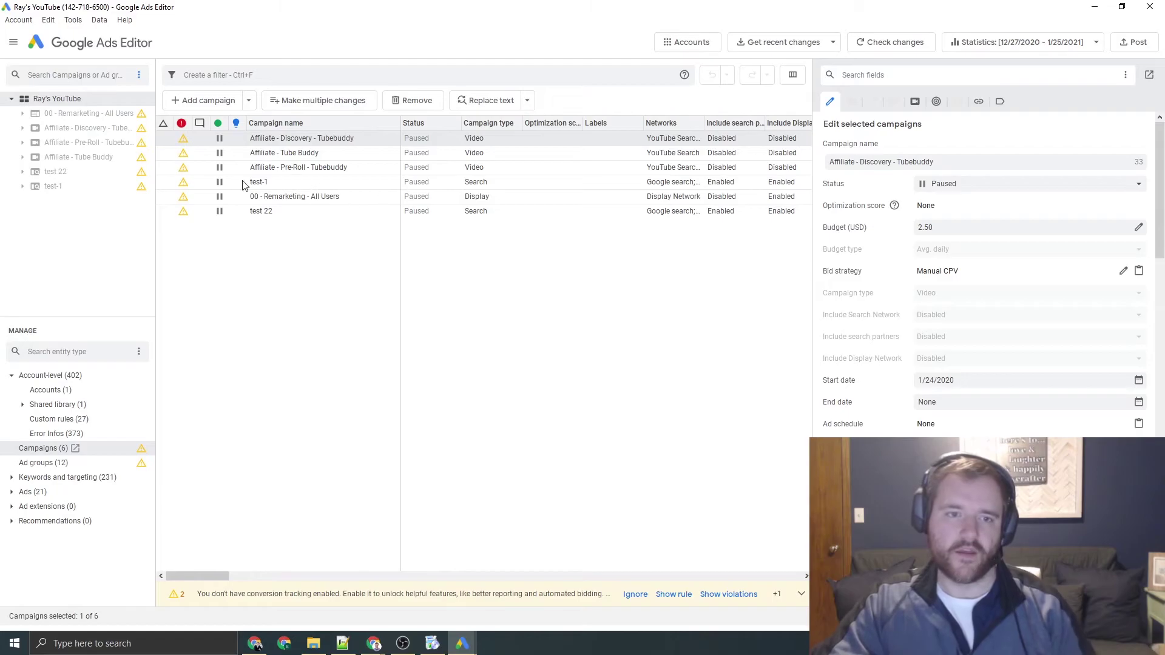
left_click(258, 210)
key("ctrl+c")
key("ctrl+v")
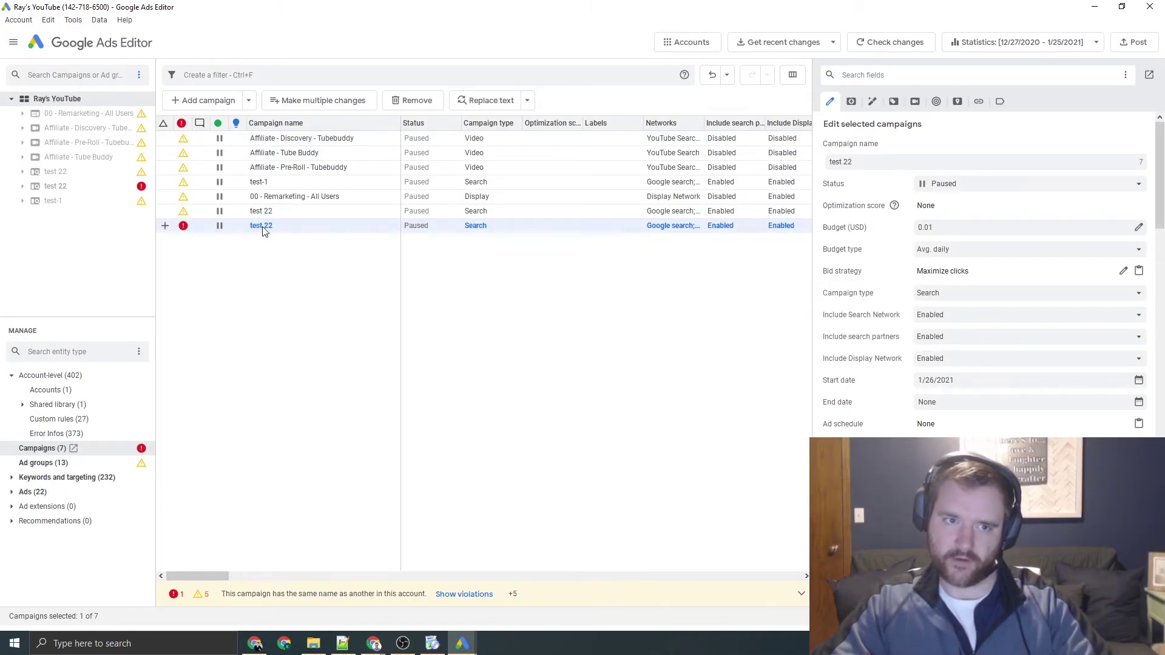
- Rename the duplicate campaign to test 23 and bring up the upload dialog
double_click(282, 226)
key("BackSpace")
type("3")
key("Return")
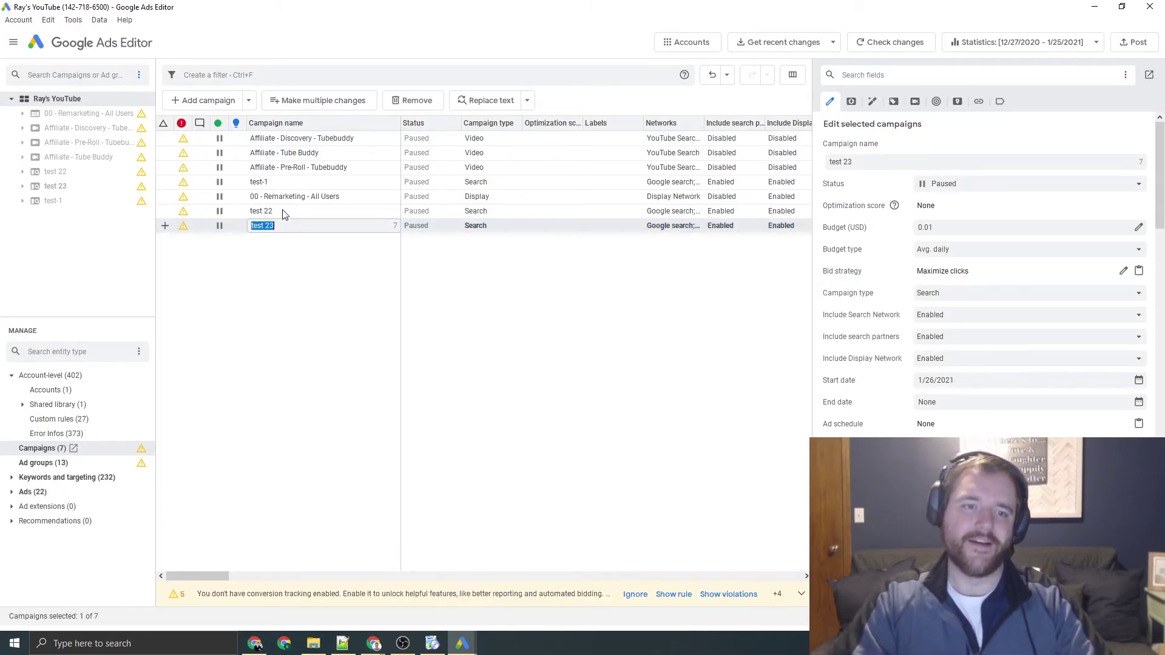
left_click(1130, 45)
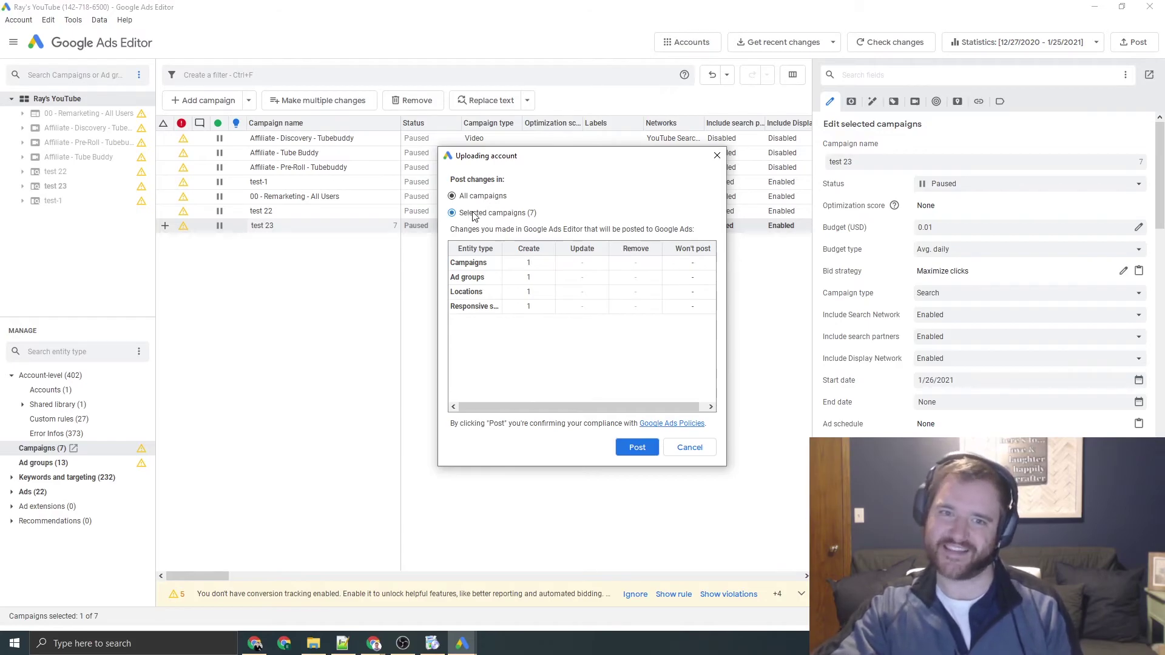
- Select test 22 through test-1 and review the three campaigns' upload, cancelling without posting
left_click(704, 449)
left_click(75, 176)
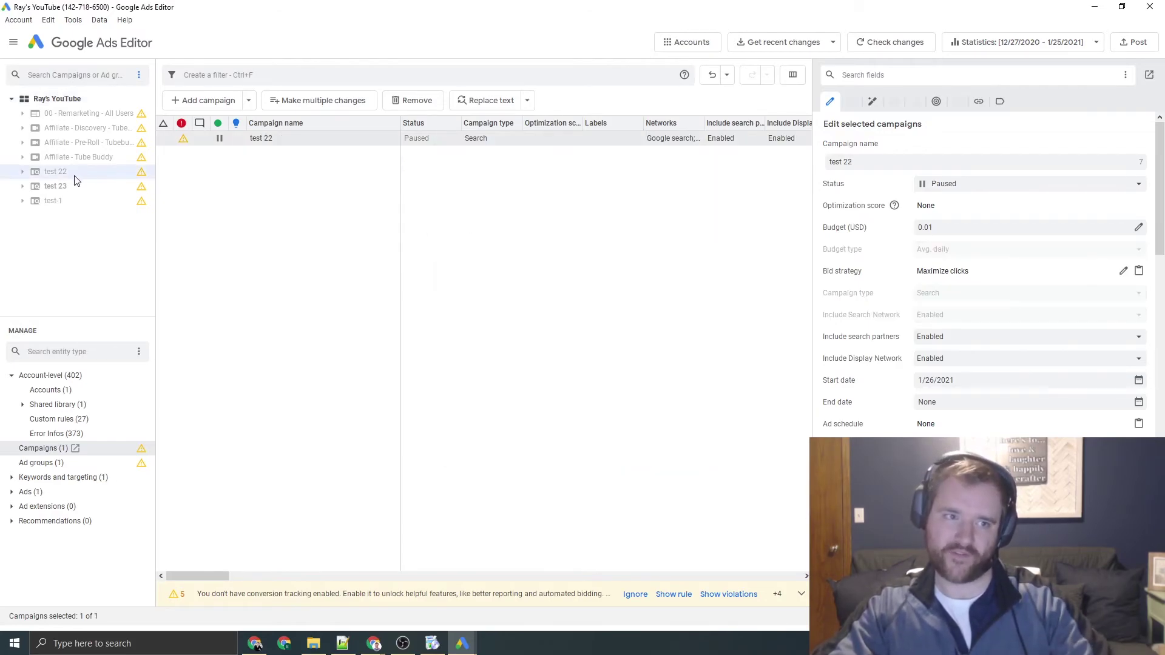
left_click(55, 201, "shift")
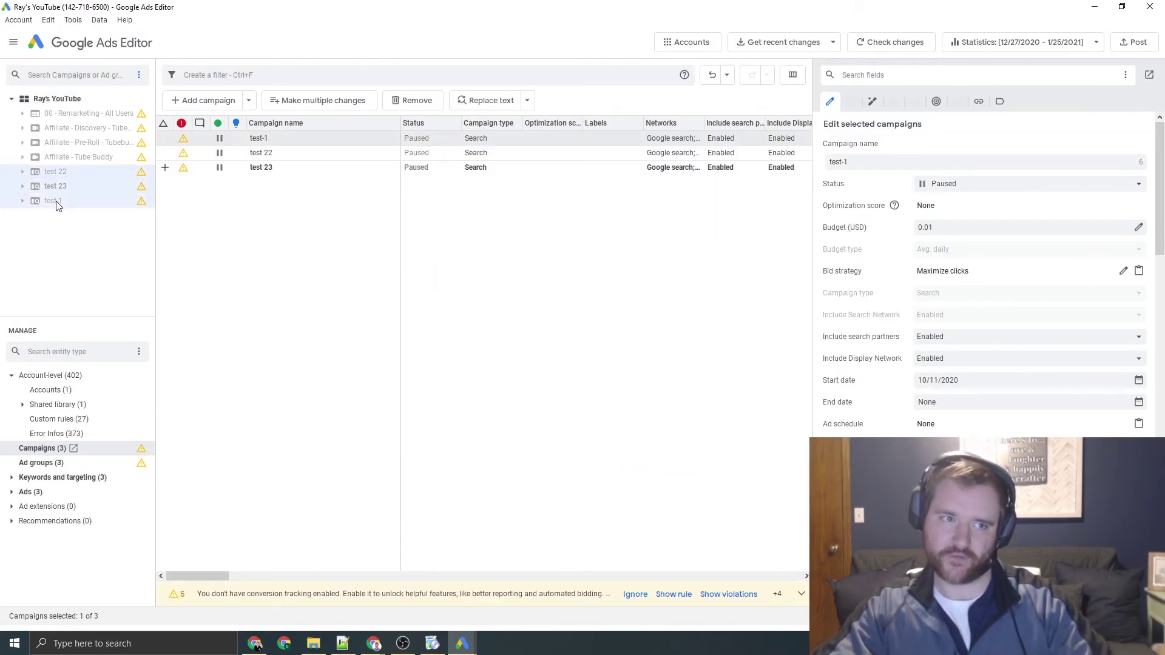
left_click(1134, 45)
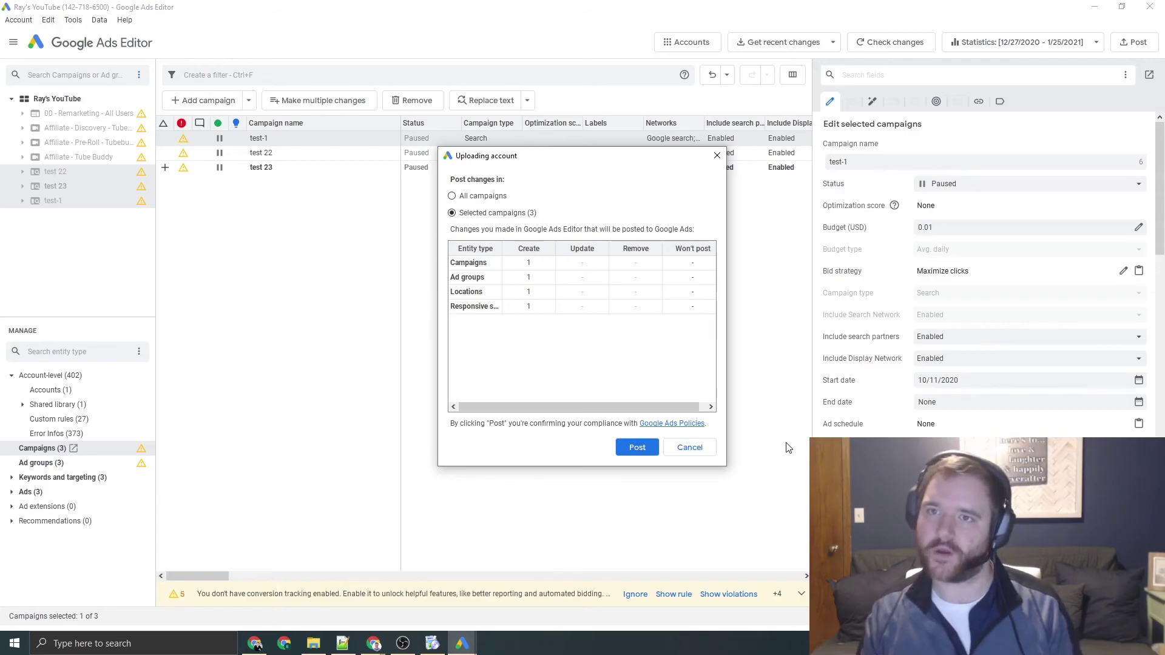
left_click(691, 449)
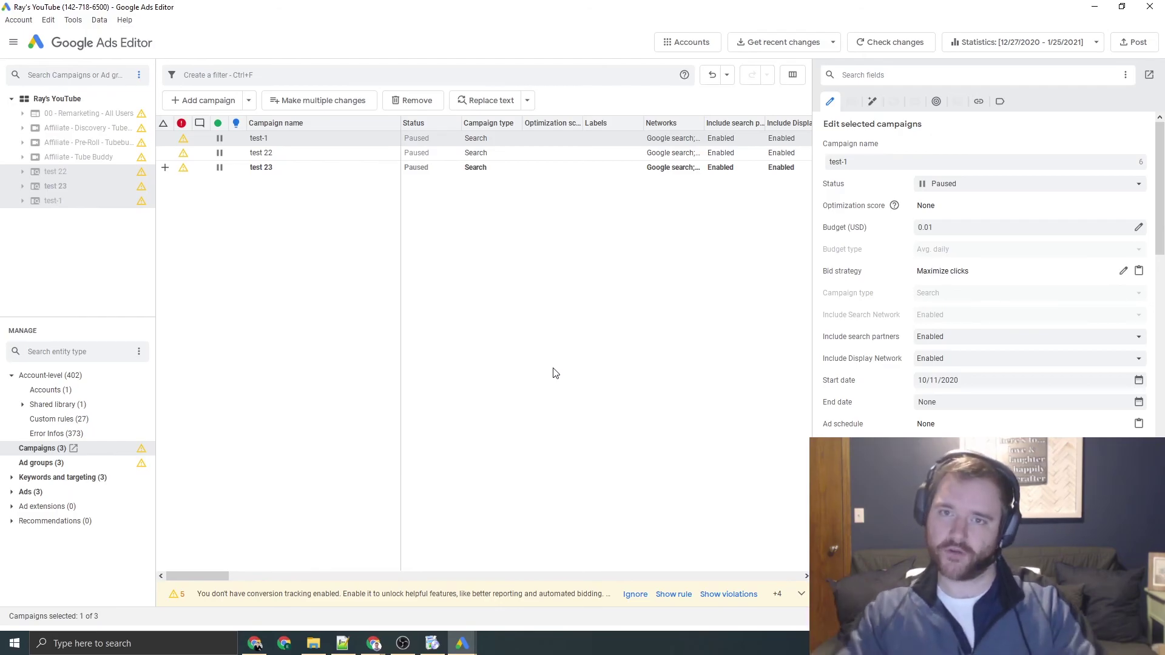
- Switch back to the Chrome window with the Google Ads Editor download page
key("alt+Tab")
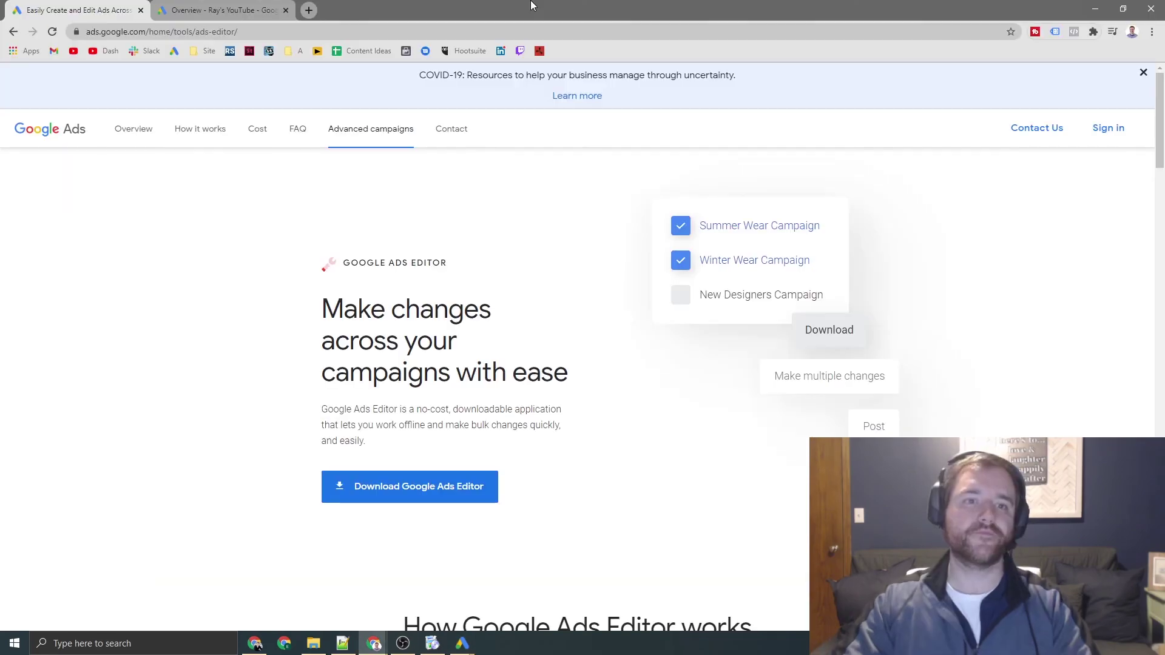